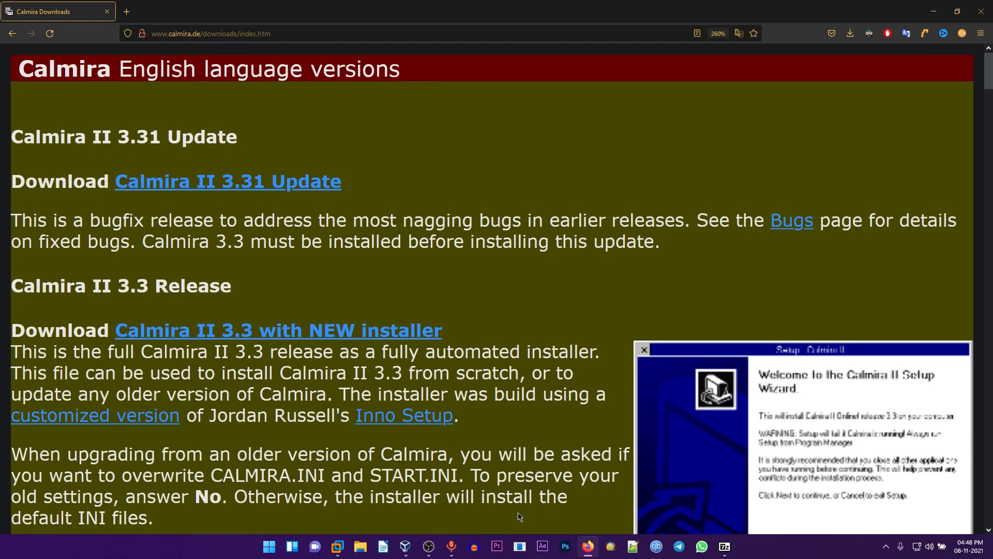
Step: Scroll the calmira.de downloads page to show the Calmira II 3.3 ZIP and source entries
scroll(366, 421, down, 8)
scroll(344, 274, up, 3)
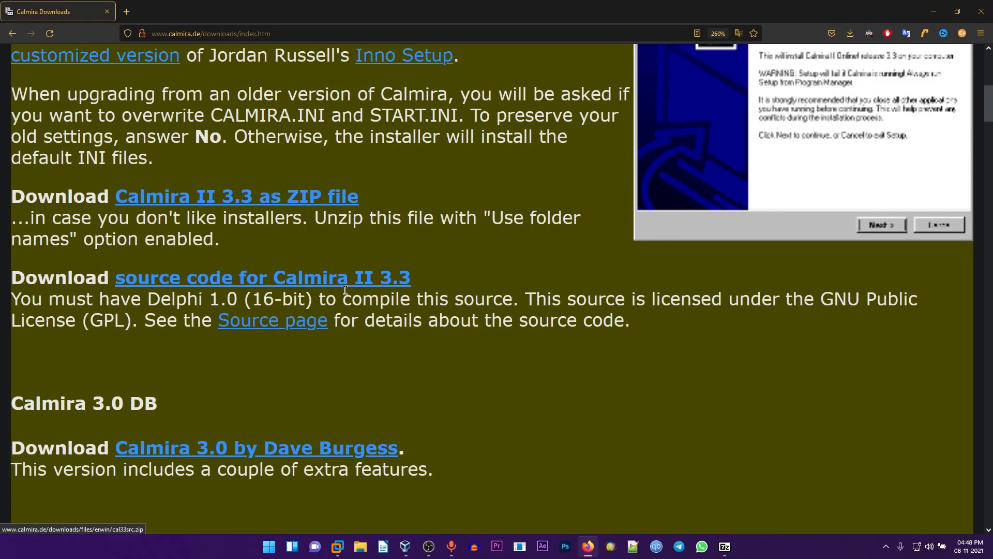
Step: Start the Calmira II 3.3 ZIP download, cancel it, and scroll back to the page top
click(310, 202)
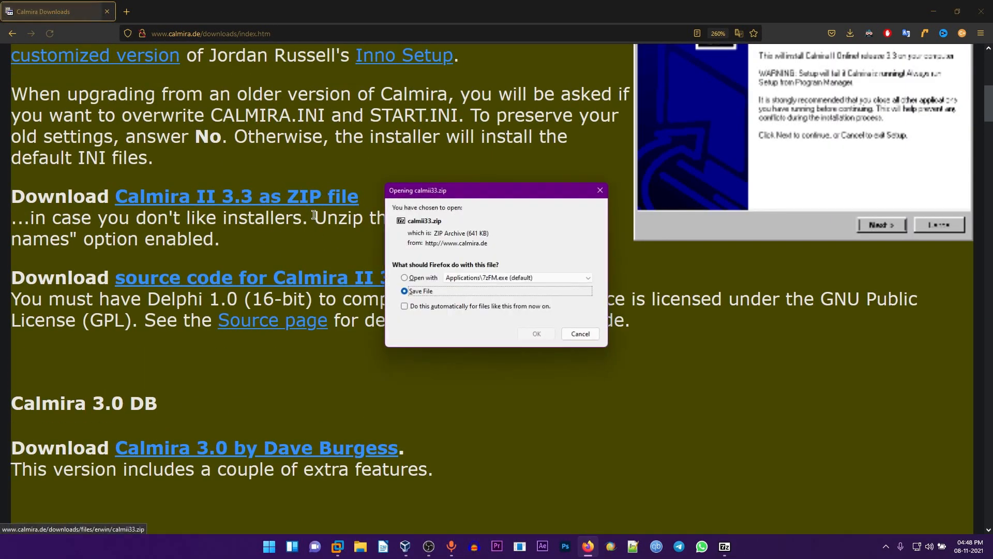
click(580, 333)
scroll(253, 343, up, 5)
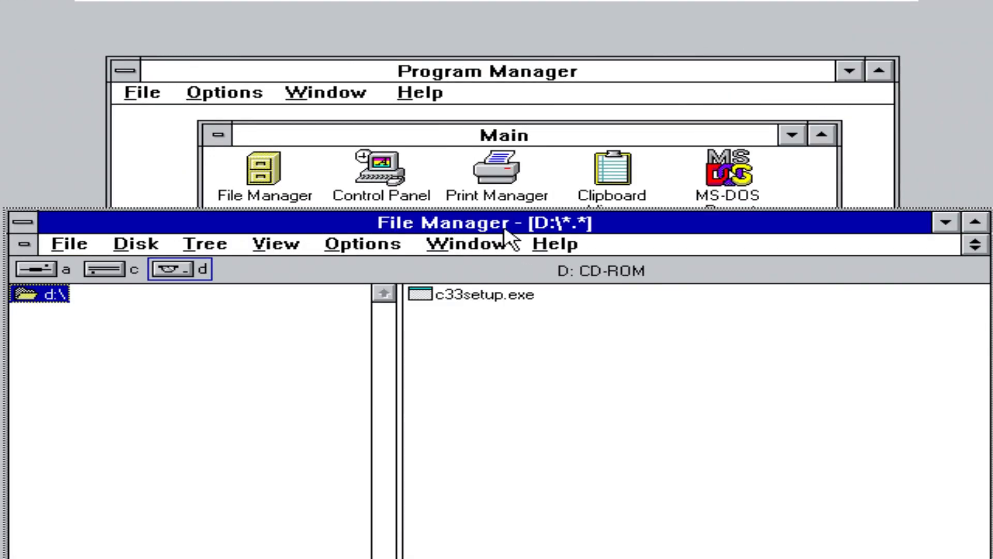
Step: Move and maximize File Manager, then run c33setup.exe from the D: drive
drag(516, 237, 517, 96)
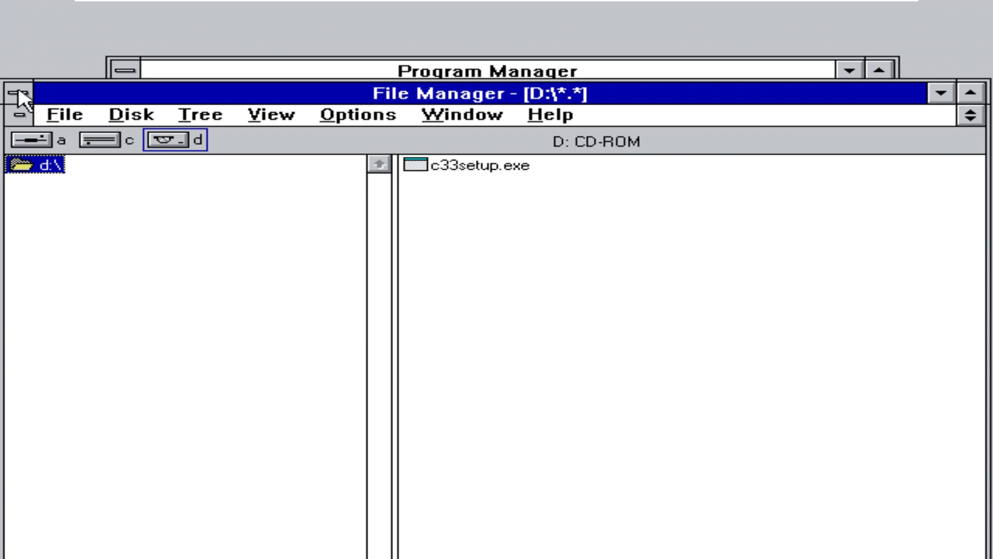
double_click(460, 92)
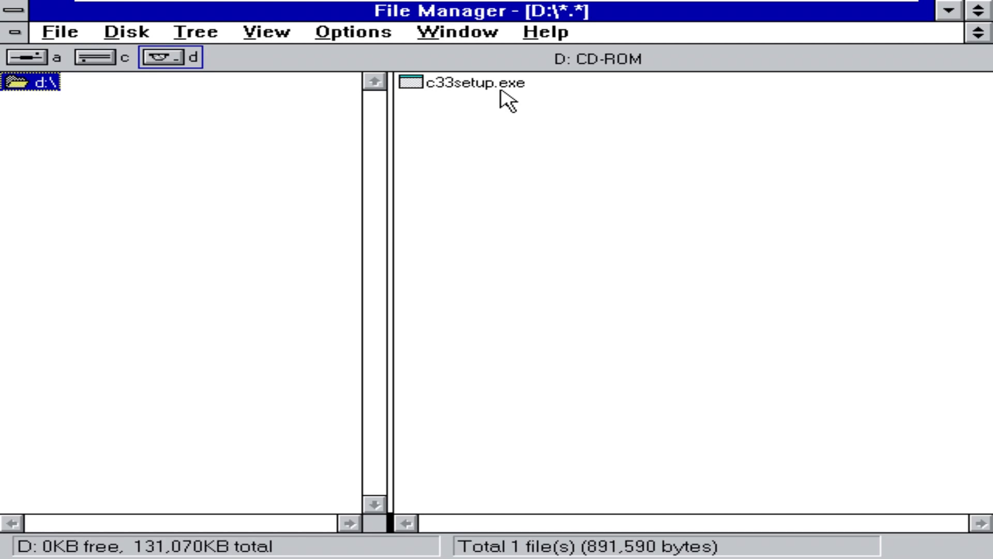
double_click(436, 87)
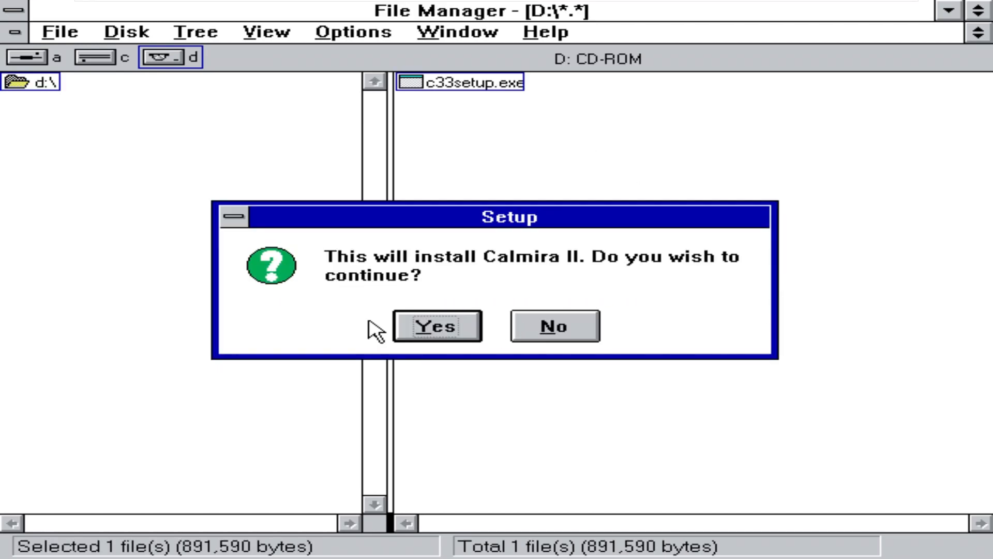
Step: Confirm installing Calmira II, accept the GPL license, and keep C:\CALMIRA as the install folder
click(415, 327)
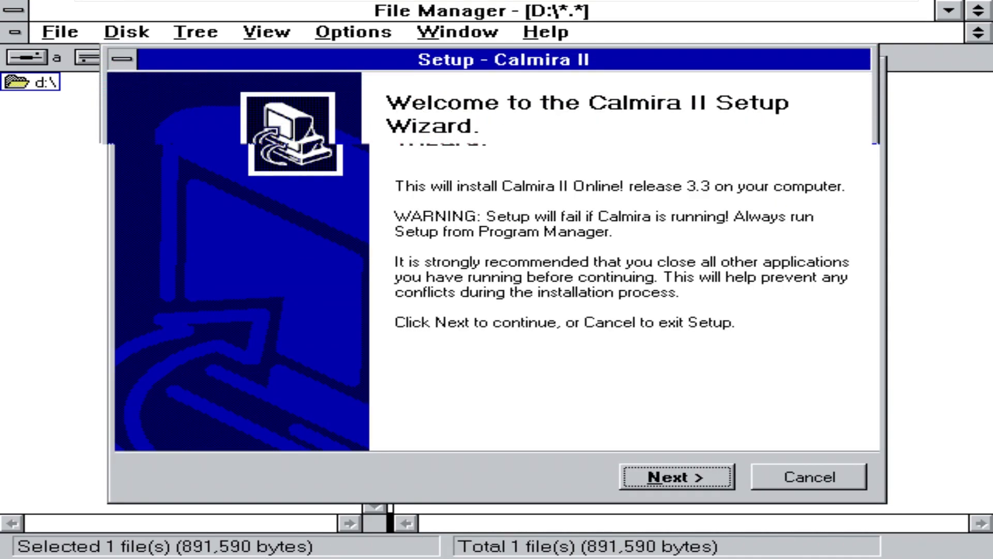
click(673, 474)
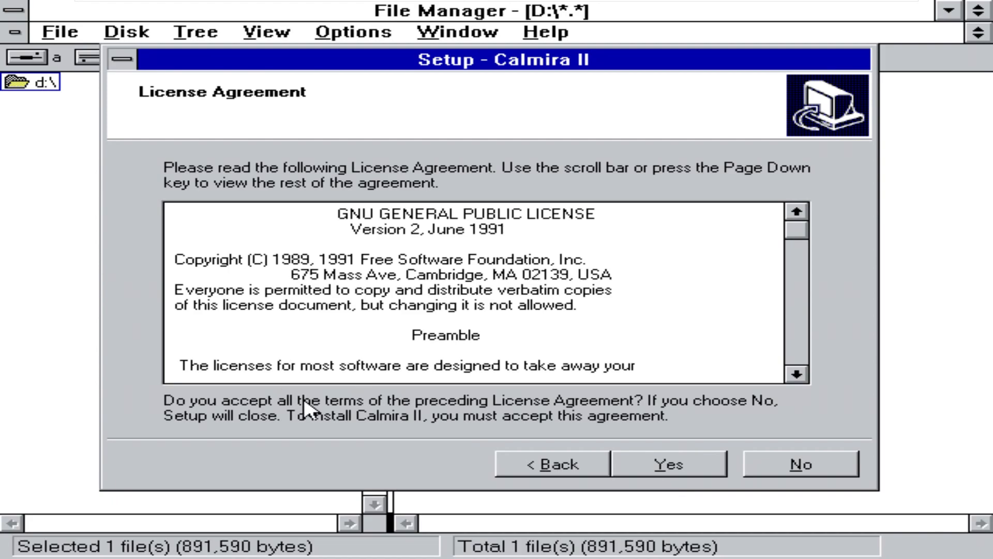
click(671, 472)
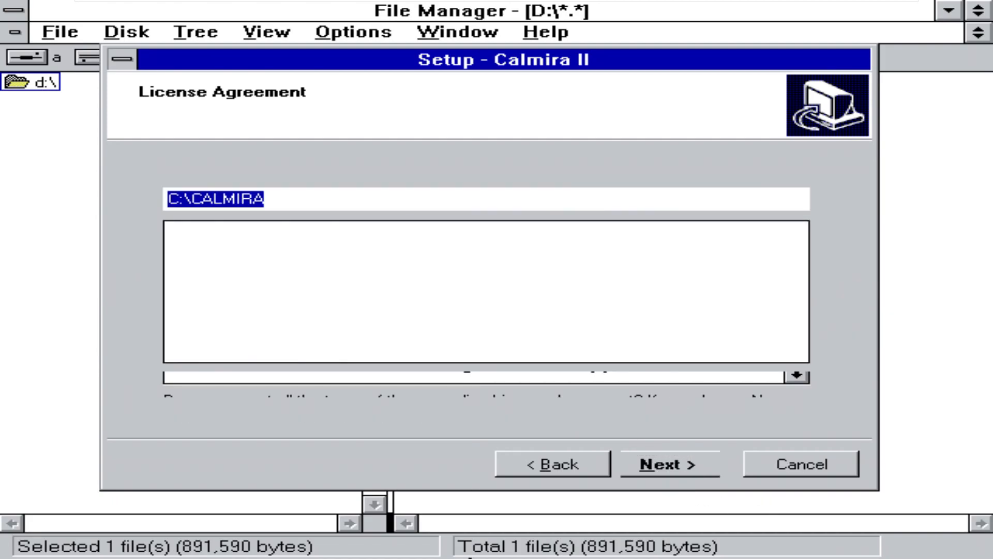
click(319, 206)
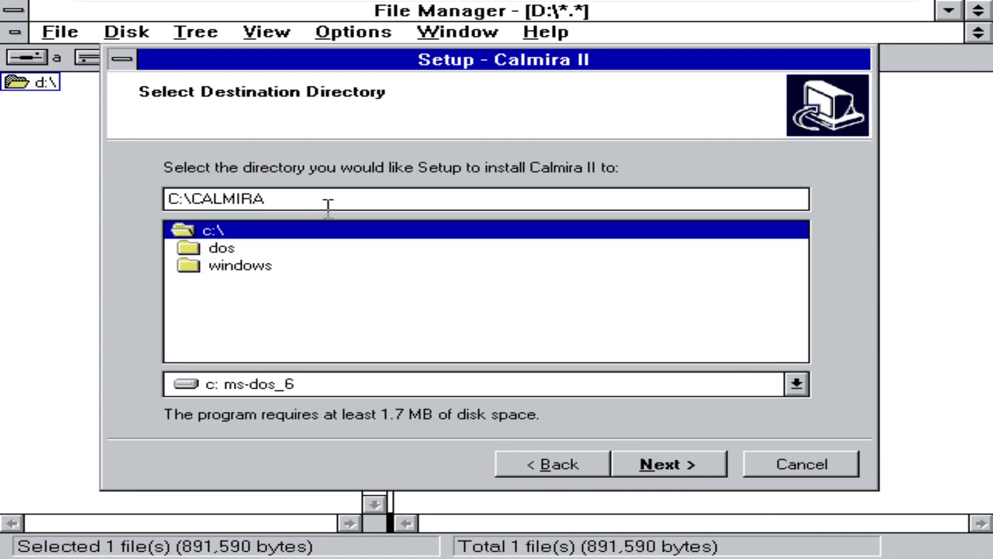
click(681, 472)
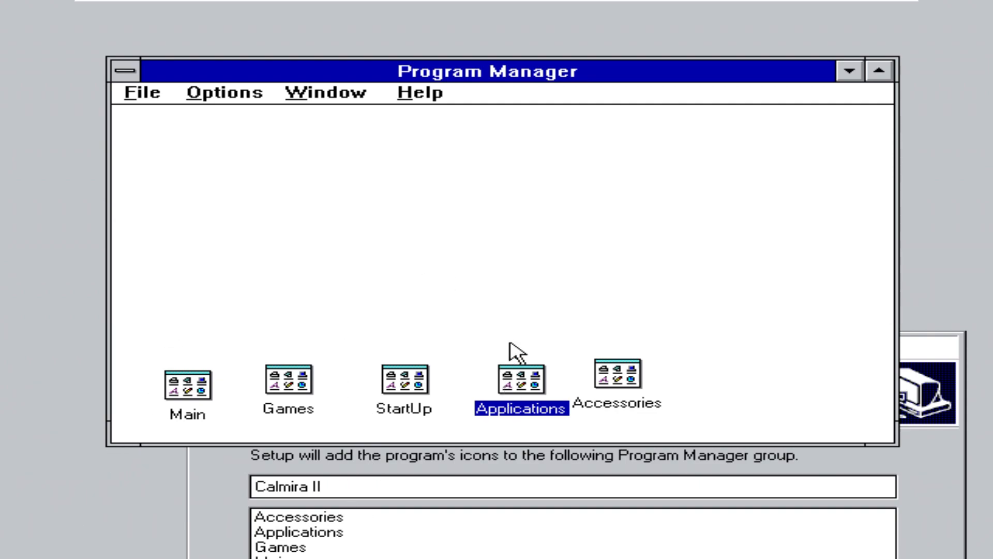
Step: Choose Accessories as the program group, run the installation and finish setup
click(670, 533)
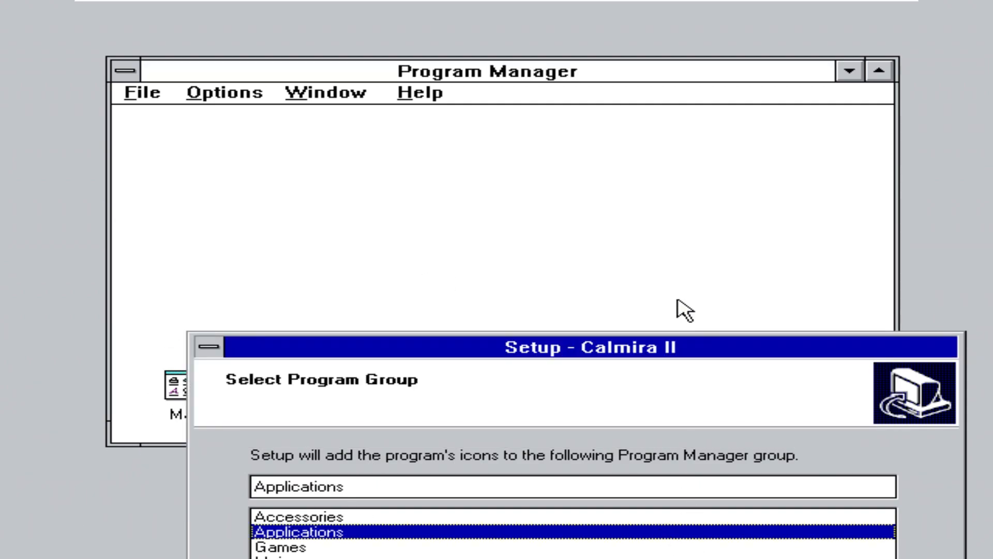
drag(693, 348, 990, 146)
drag(543, 151, 891, 115)
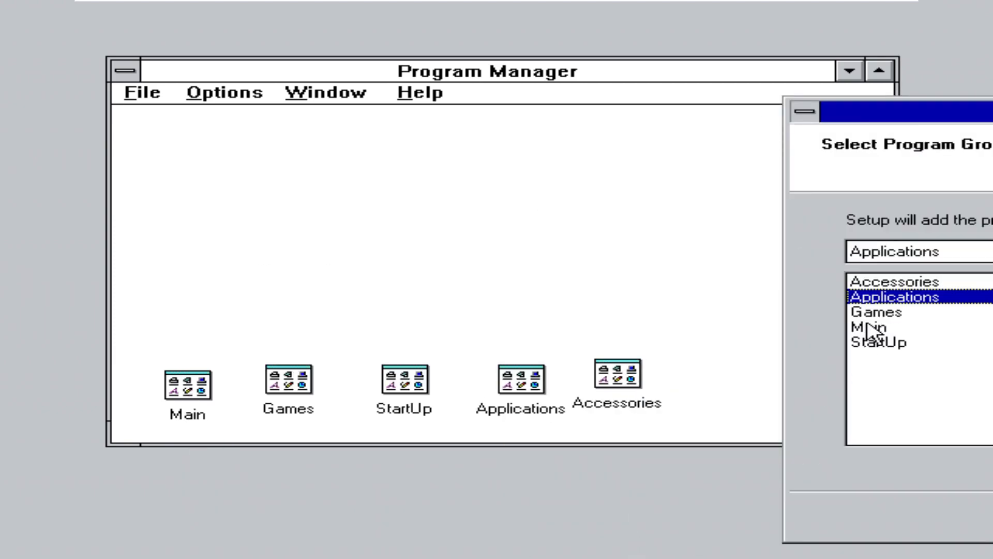
click(908, 284)
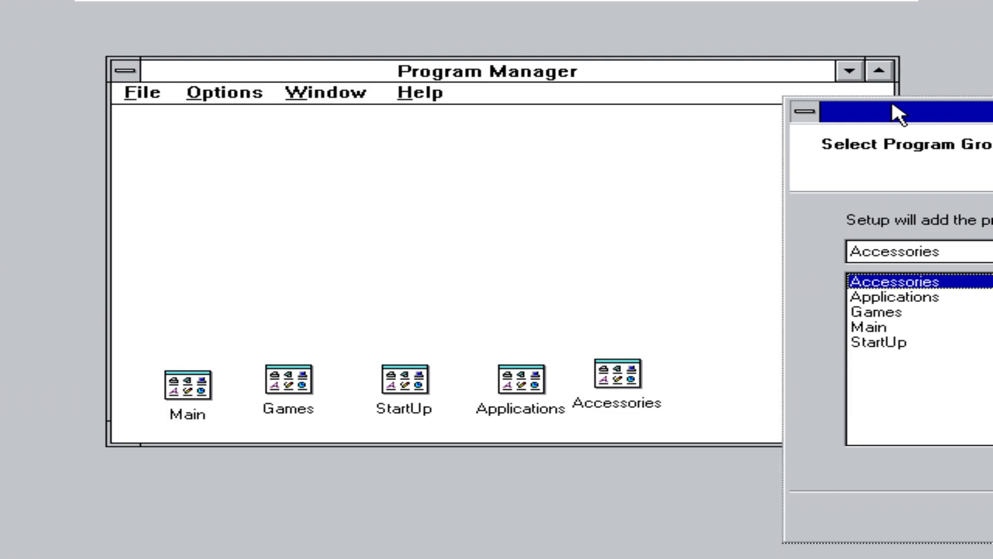
drag(895, 110, 317, 91)
click(781, 493)
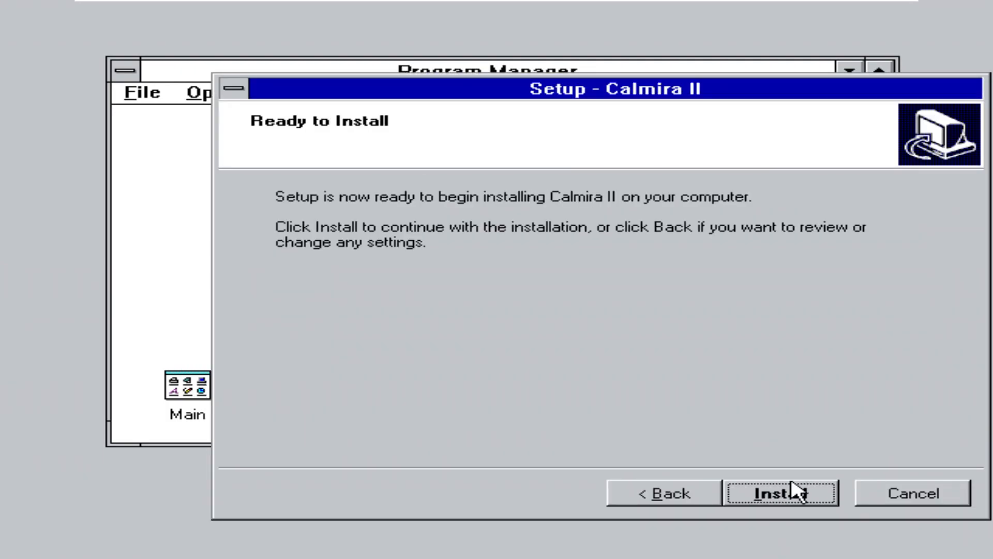
click(825, 492)
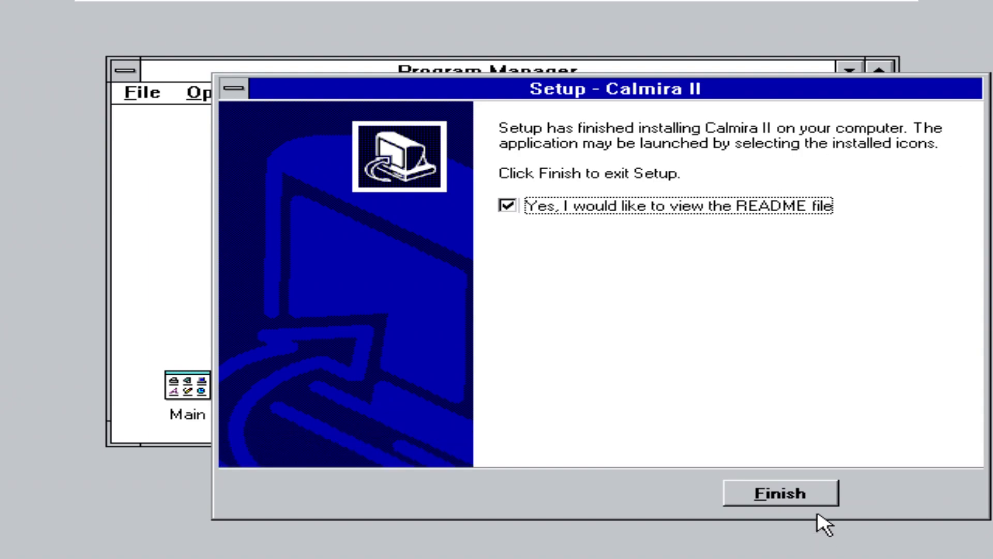
click(822, 496)
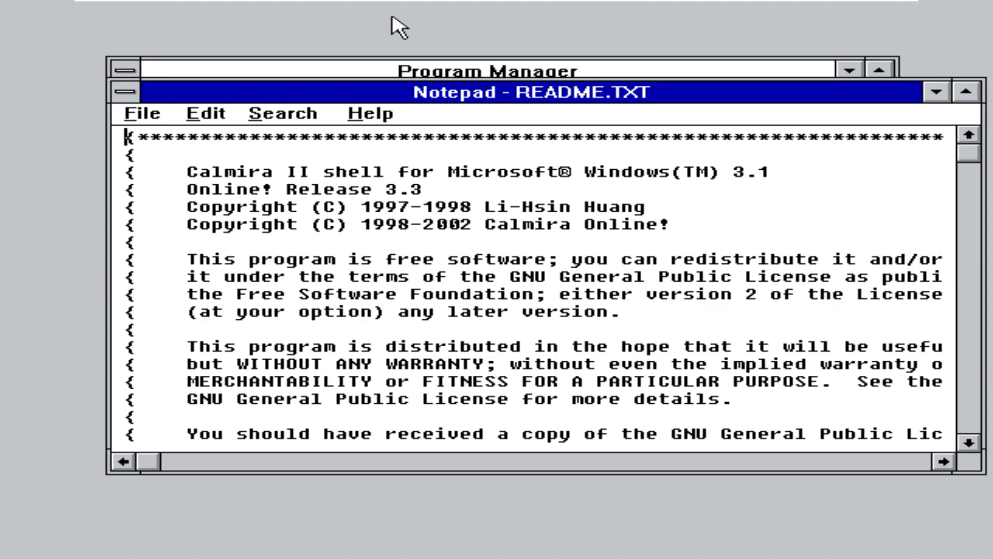
Step: Close the README and open the Accessories group, jumping to the Calmira Help item
key(alt+F4)
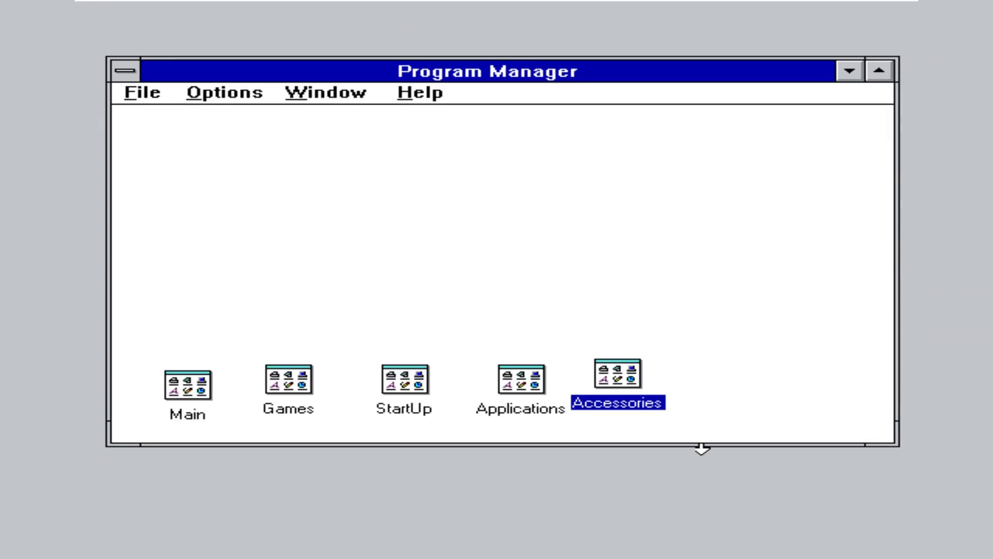
double_click(618, 372)
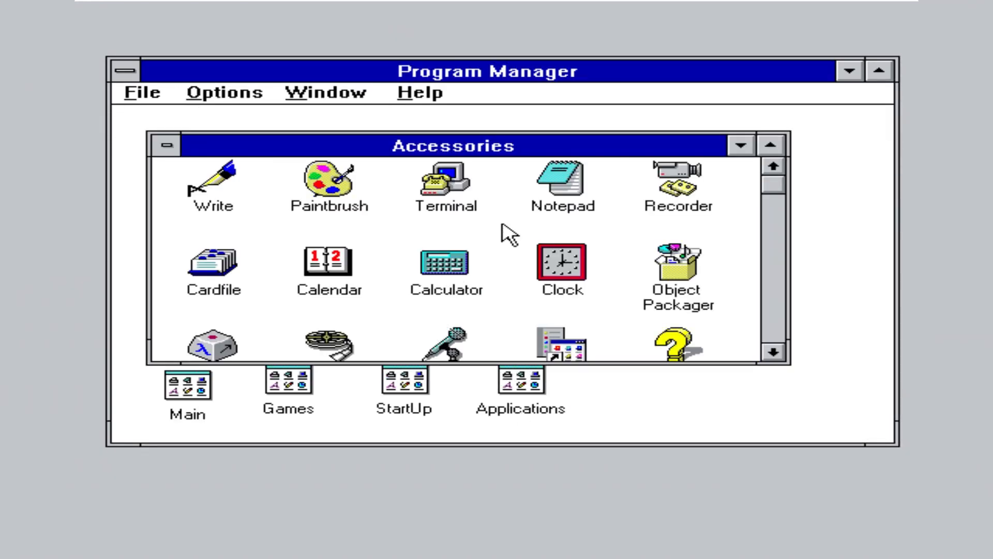
click(218, 174)
key(End)
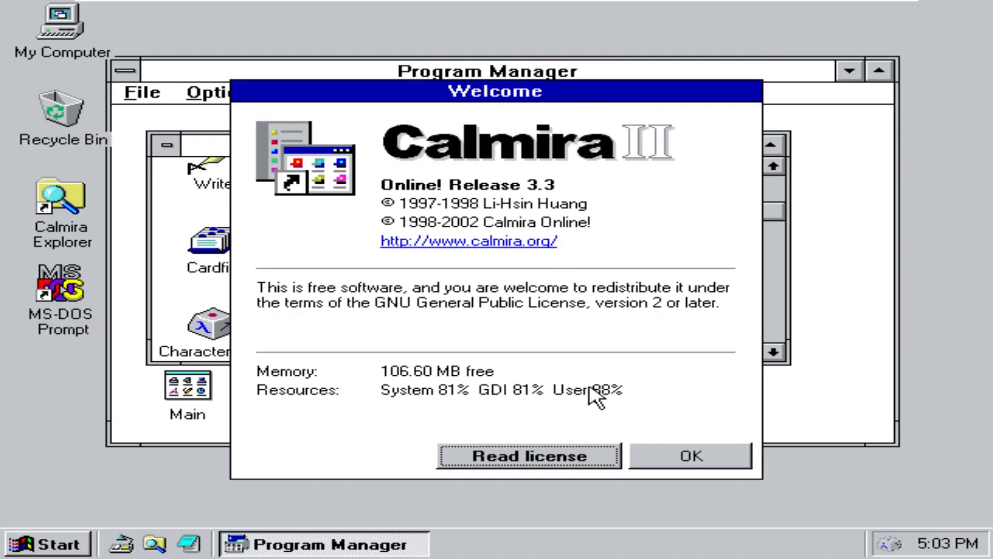
Step: Dismiss the Calmira welcome, turn off the daily tip screen, and close the Accessories group
click(698, 455)
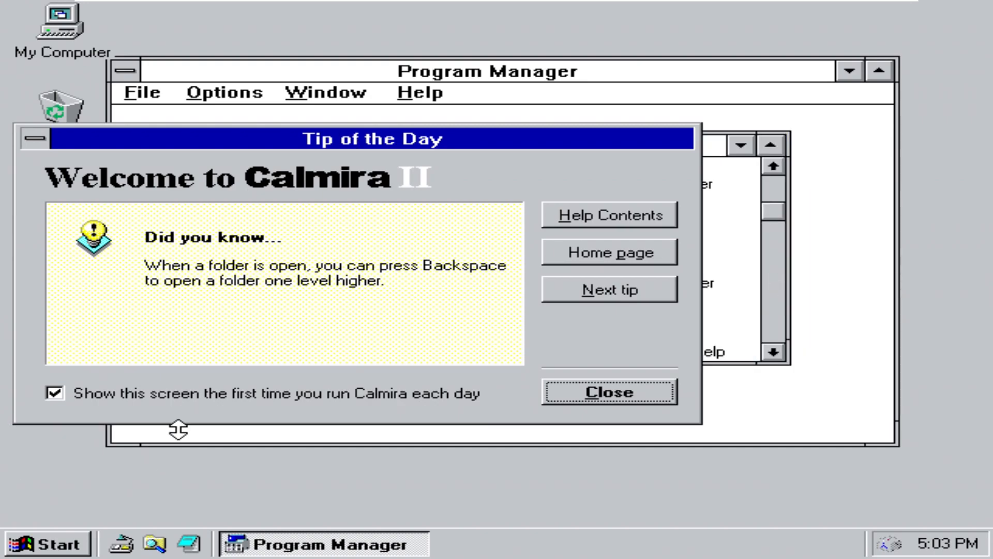
click(249, 395)
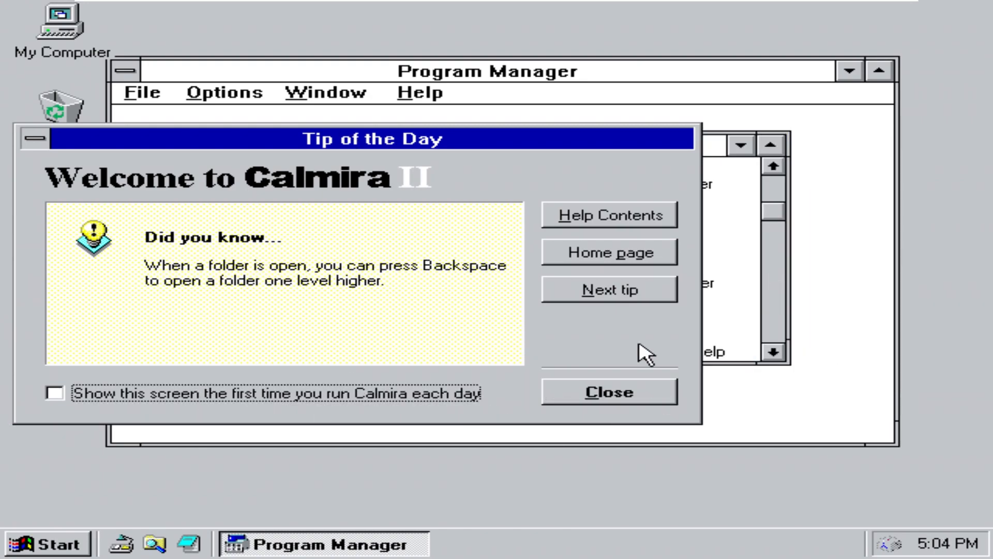
click(642, 402)
click(162, 144)
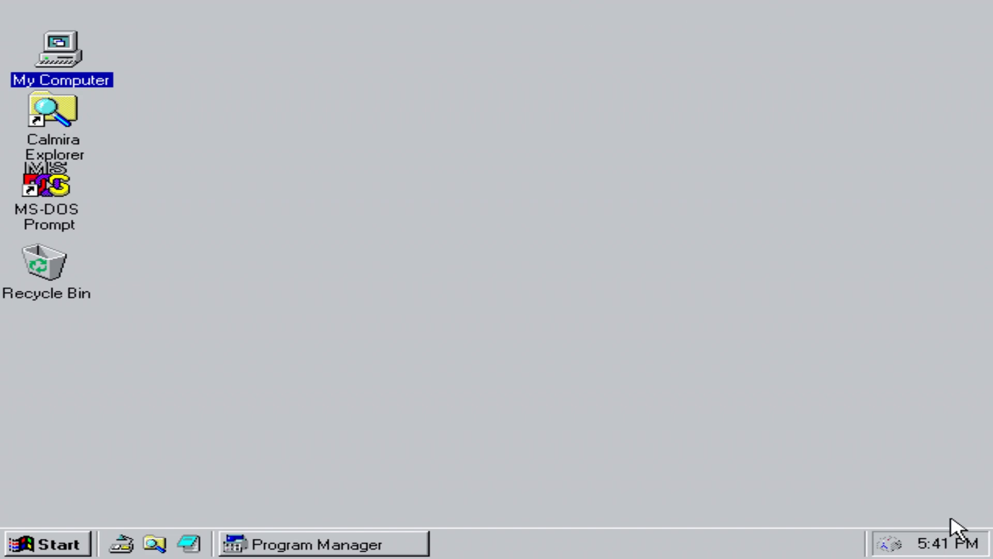
Step: Correct the system clock time in the Date & Time dialog so it reads 5:47 PM
double_click(963, 552)
drag(148, 9, 284, 58)
key(BackSpace)
key(BackSpace)
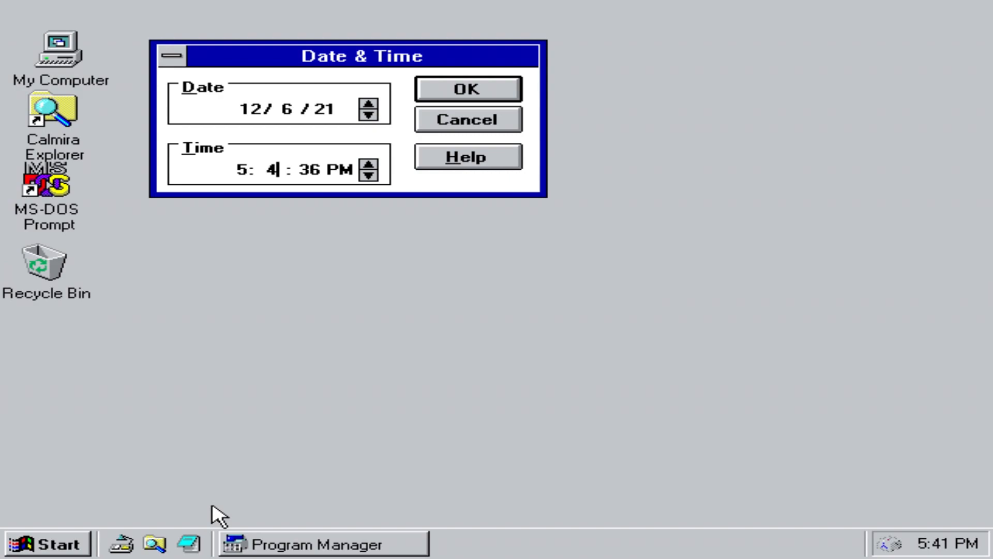
key(Return)
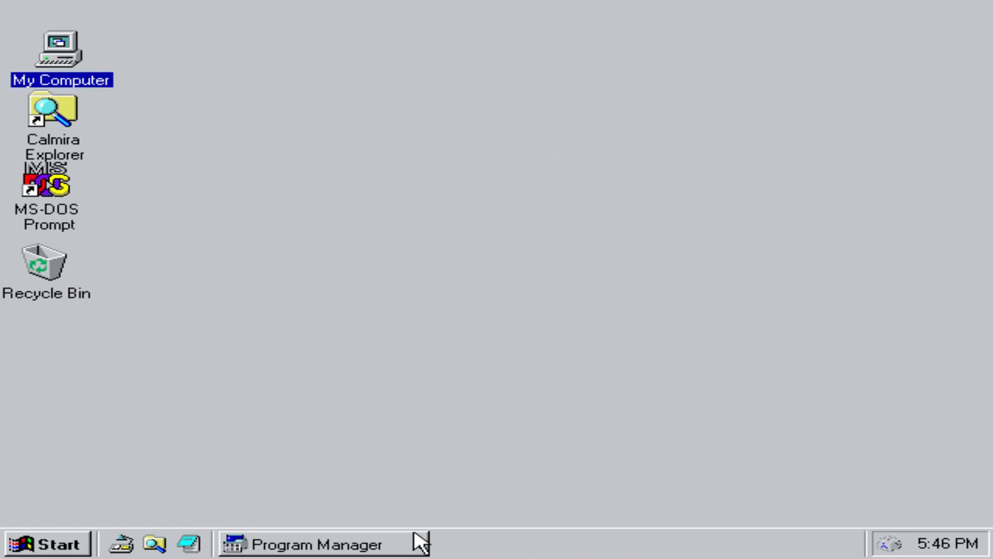
Step: Browse Symbol characters in Character Map, adding σ, then close it and restore Program Manager
click(888, 541)
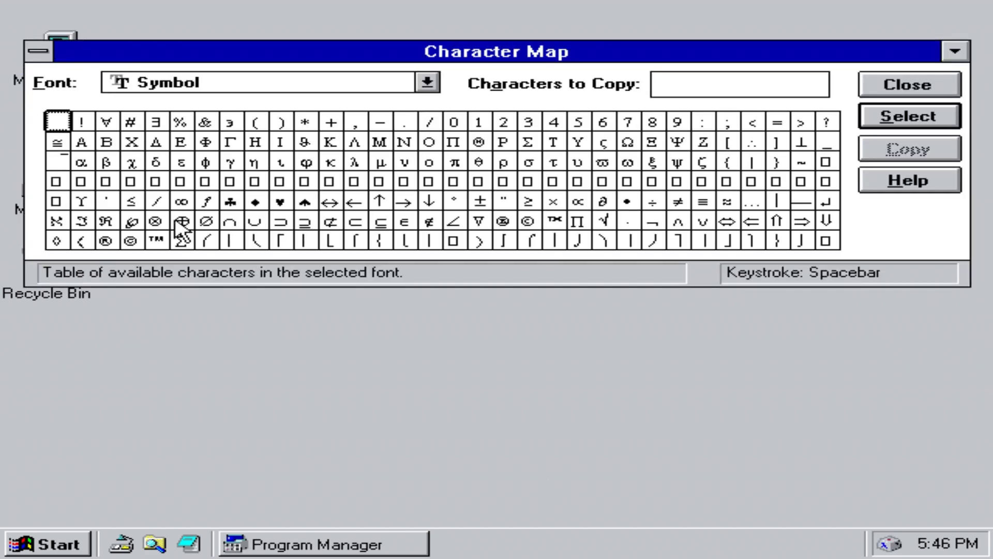
drag(313, 198, 525, 165)
double_click(525, 166)
click(503, 181)
click(354, 181)
click(456, 223)
click(281, 181)
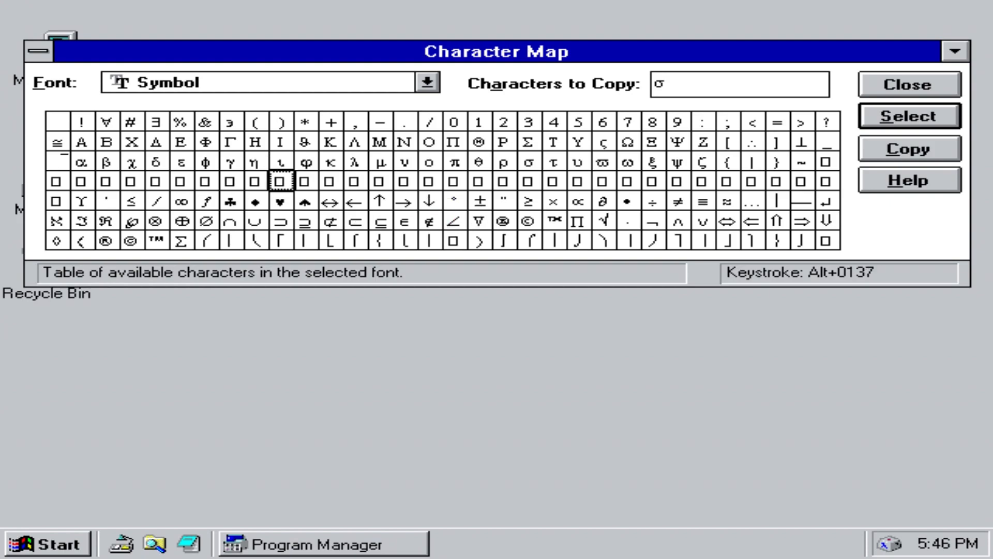
click(908, 85)
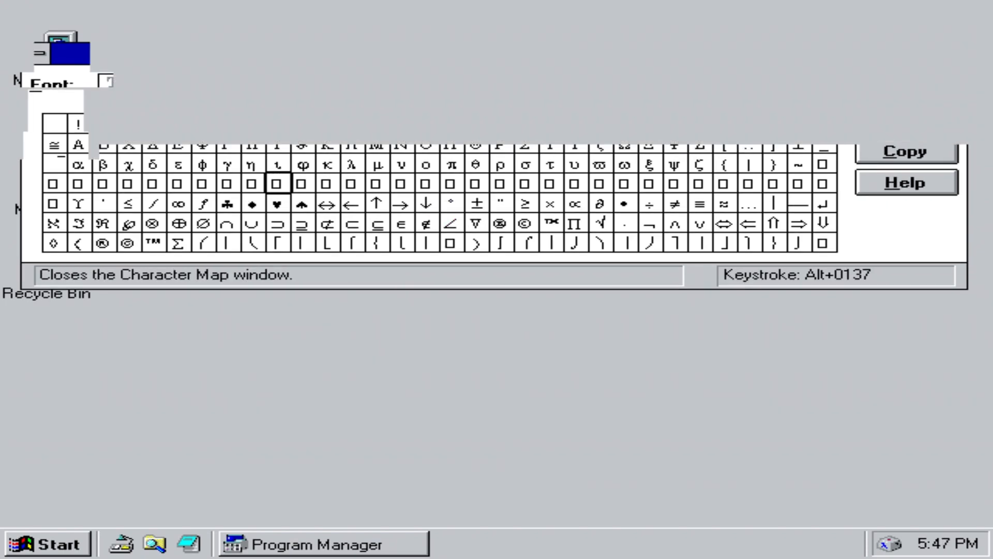
click(389, 549)
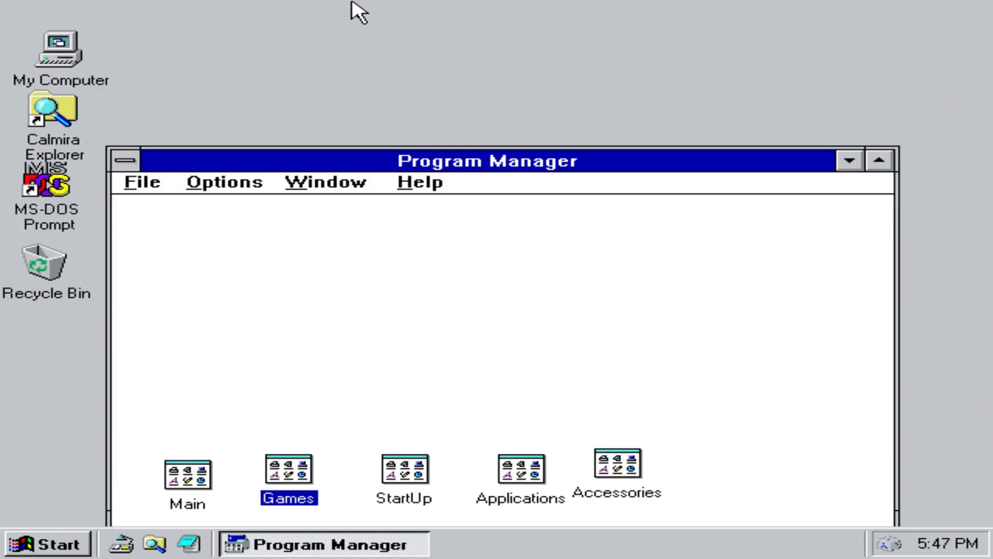
Step: Move Program Manager, minimize it from its control menu, and reveal the desktop
drag(184, 166, 209, 113)
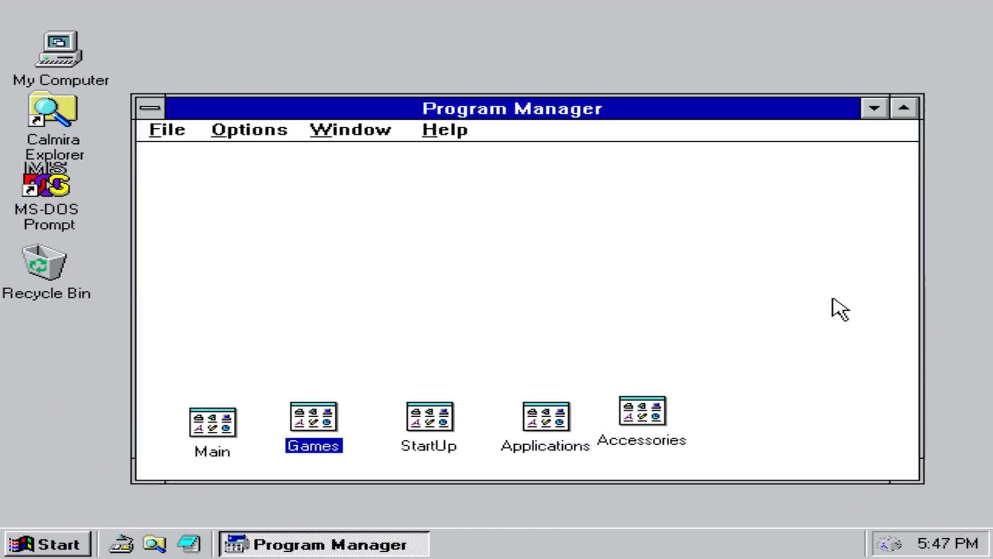
click(150, 108)
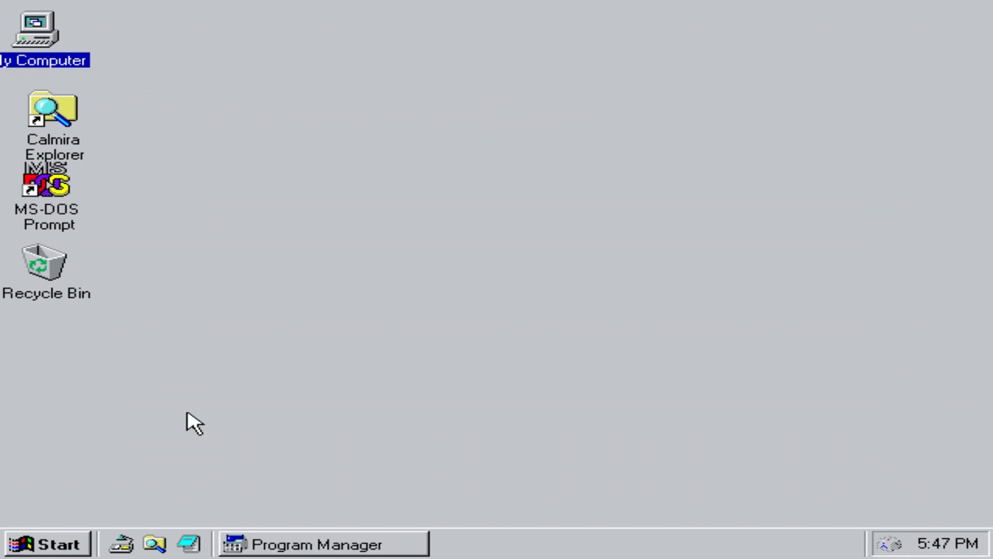
click(154, 543)
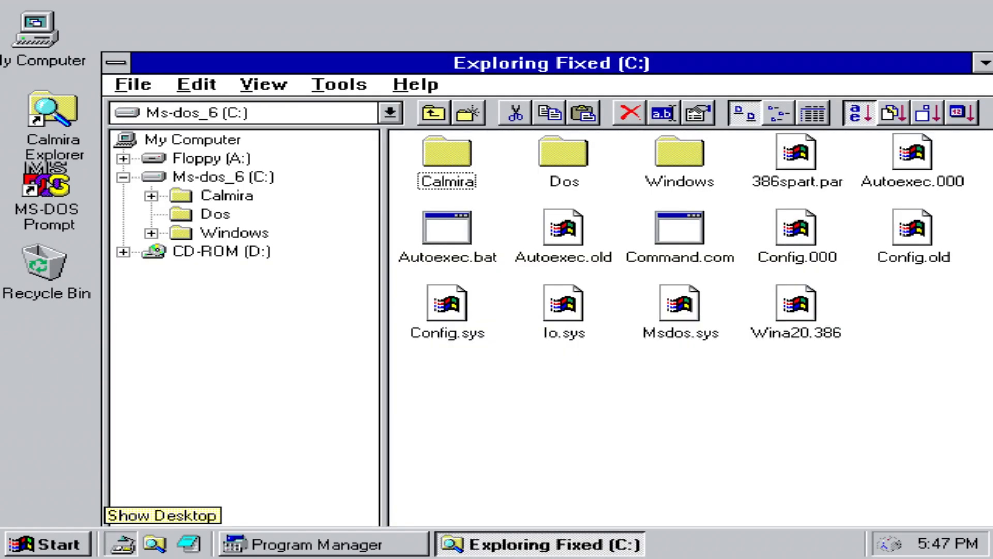
click(123, 549)
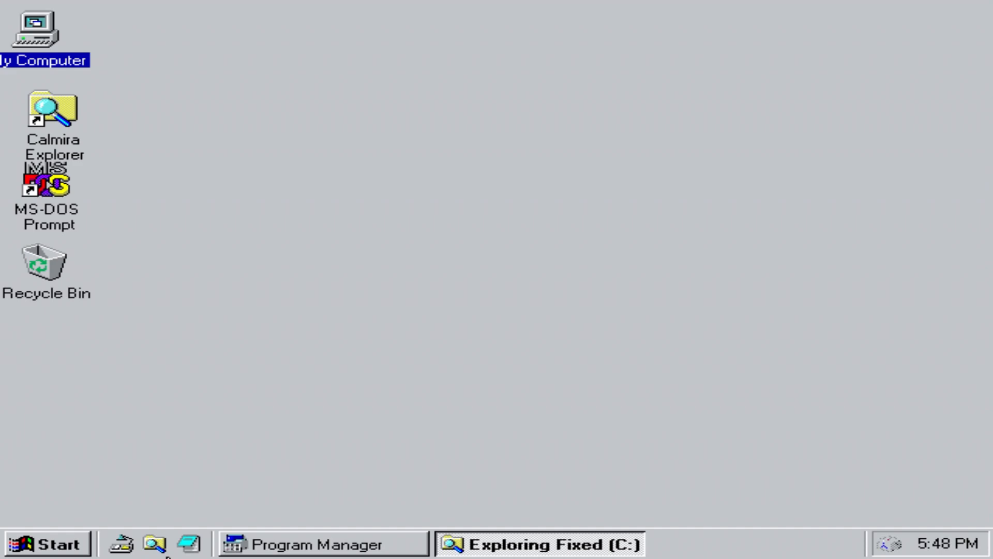
Step: Open the Calmira Explorer view of drive C: and close it again
click(155, 543)
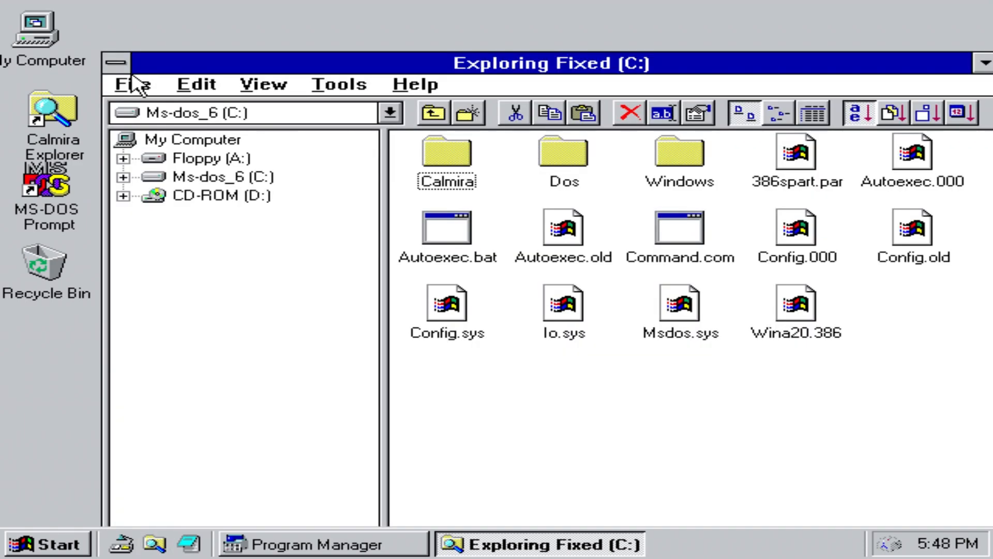
click(116, 62)
click(158, 179)
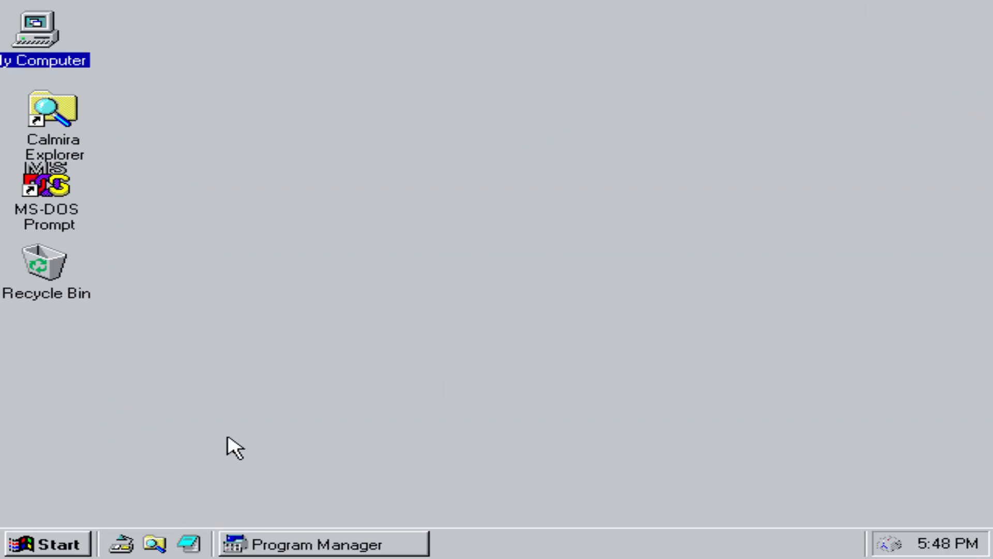
Step: Type 'Subscribe To TechTriggr Or Ur PC Will' in Notepad, save it as TRIGGR.TXT, and exit
click(189, 543)
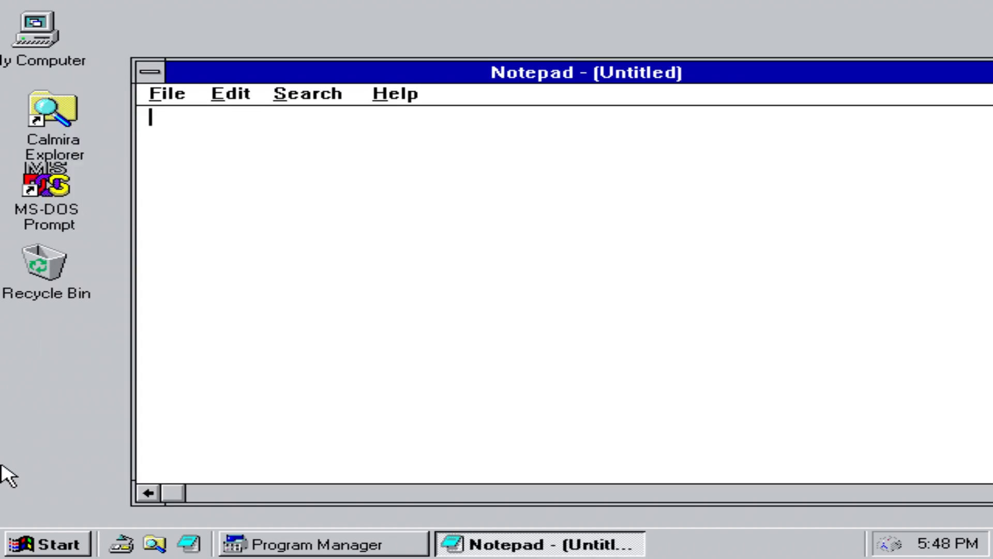
text(Subscribe To Te)
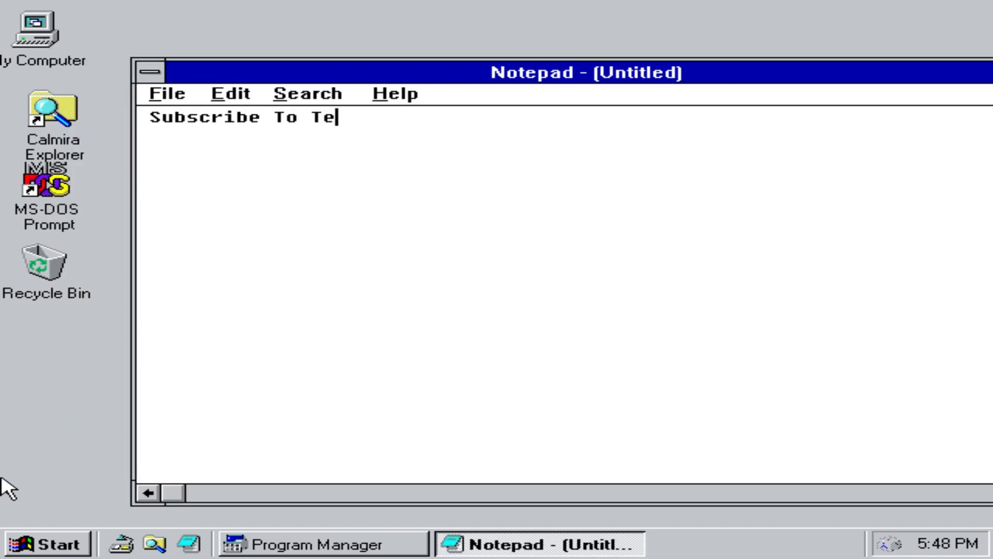
text(chTriggr Or Ur PC Will Die)
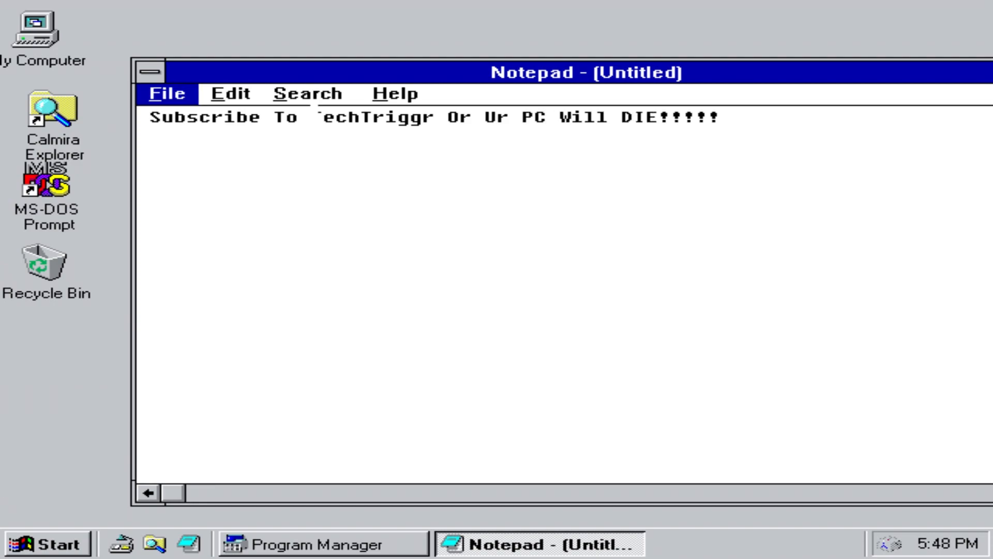
key(Down)
click(210, 175)
text(TTTTTTT)
key(BackSpace)
key(BackSpace)
key(BackSpace)
key(BackSpace)
key(BackSpace)
key(BackSpace)
key(BackSpace)
text(Triggr)
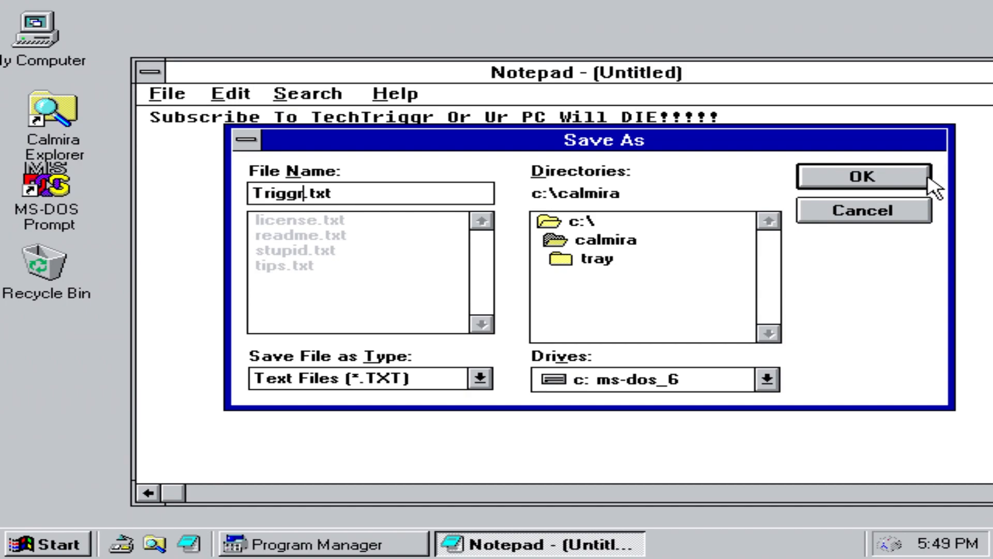
click(928, 177)
key(alt+f)
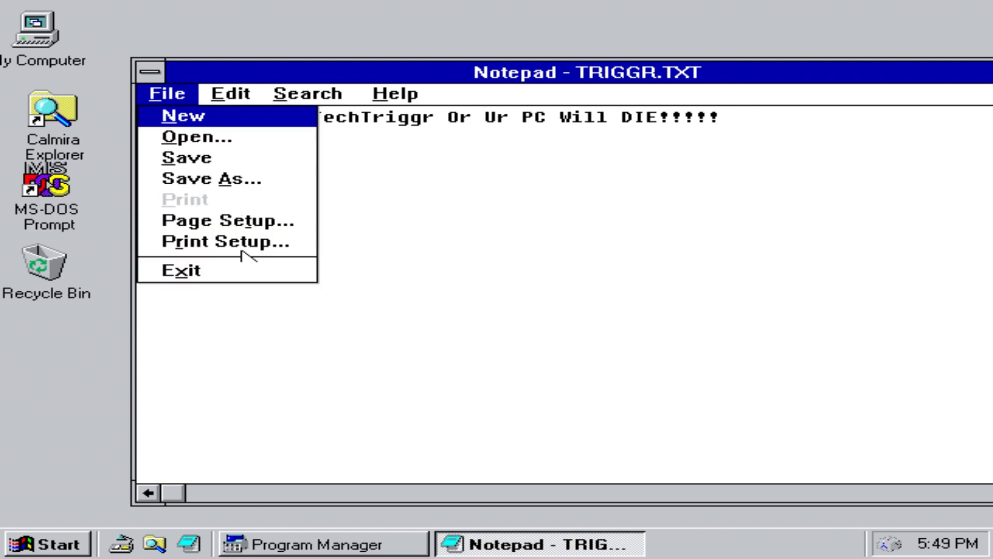
click(230, 271)
Step: Reopen triggr.txt in Notepad to check the line, close Notepad, and open the Start menu
click(183, 538)
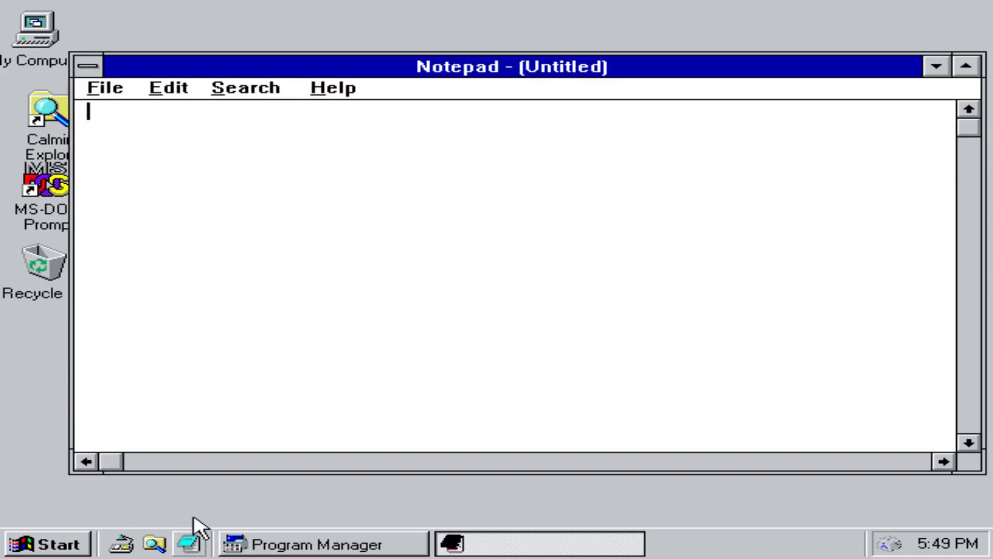
click(113, 90)
click(154, 133)
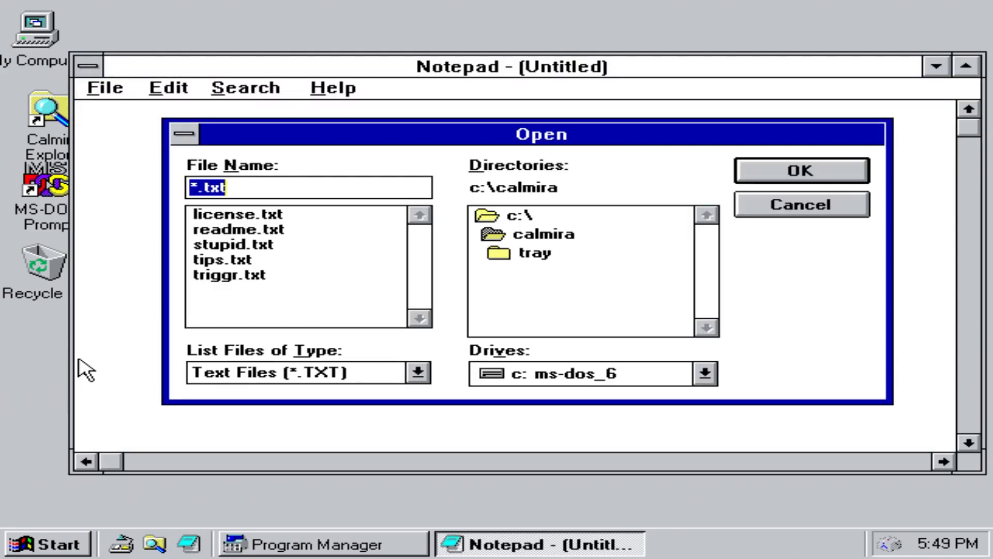
double_click(231, 274)
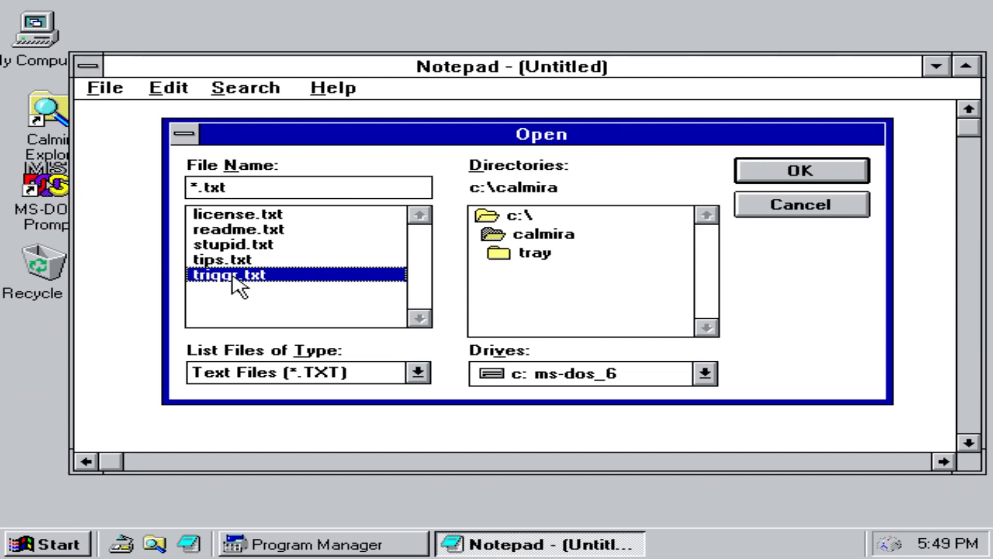
drag(839, 111, 966, 110)
click(106, 89)
click(166, 266)
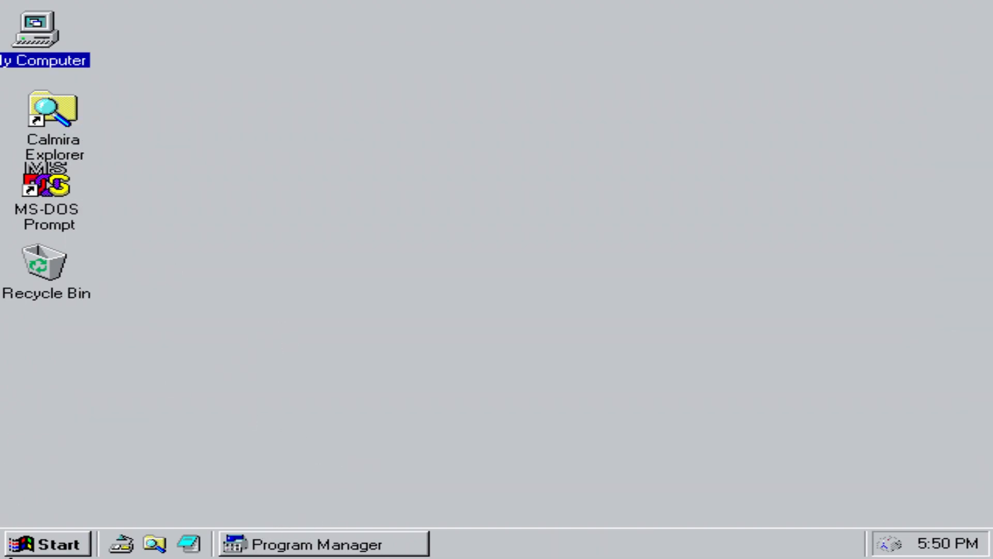
click(21, 553)
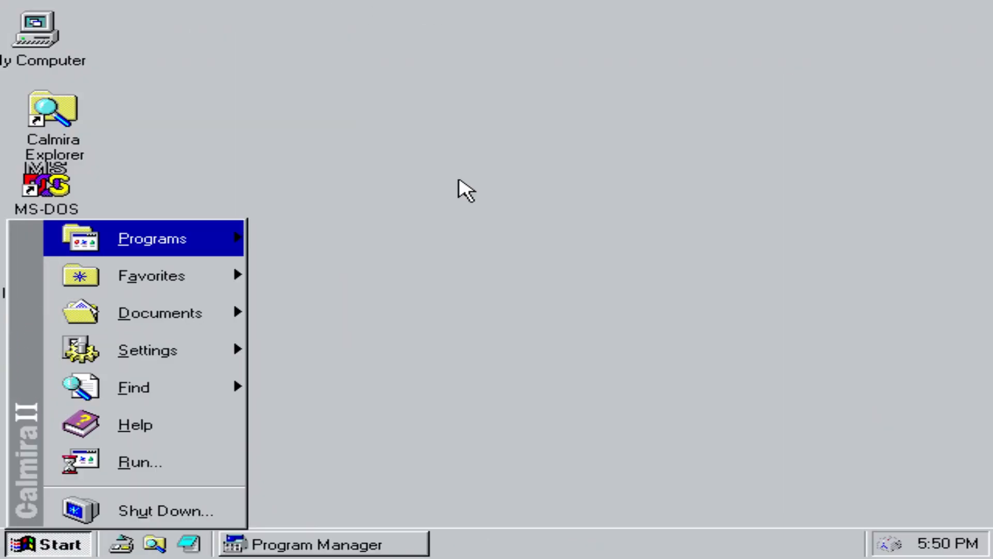
Step: Launch Calculator from Start > Programs > Accessories
mouse_move(160, 256)
mouse_move(289, 233)
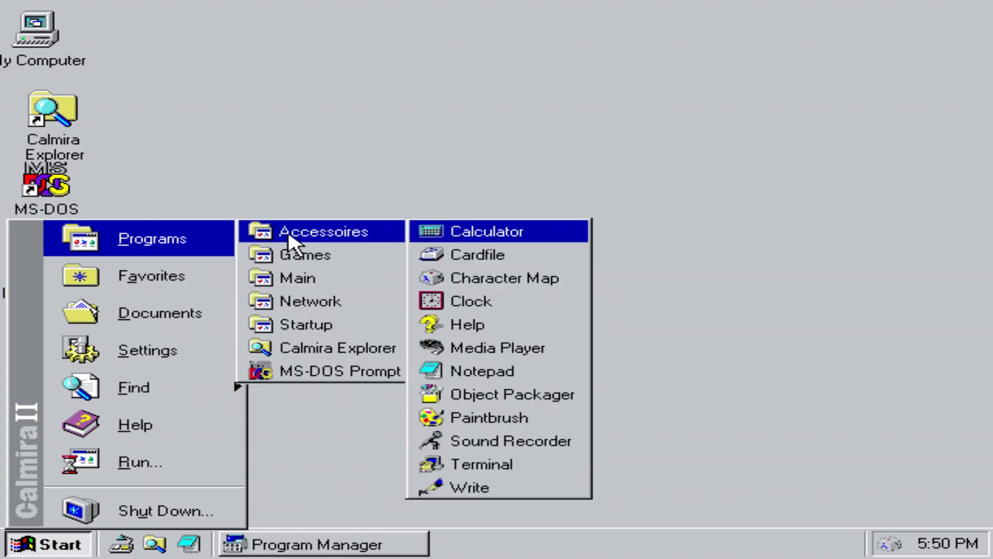
click(483, 236)
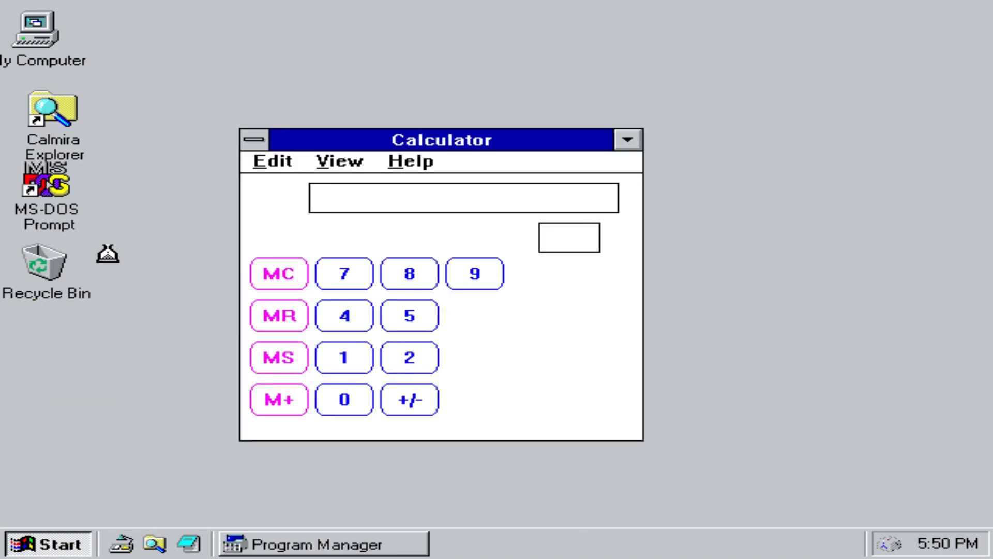
Step: Add 500 and 256 in Calculator to get 756
click(409, 315)
double_click(344, 400)
click(540, 400)
click(410, 357)
click(412, 317)
click(475, 315)
click(614, 394)
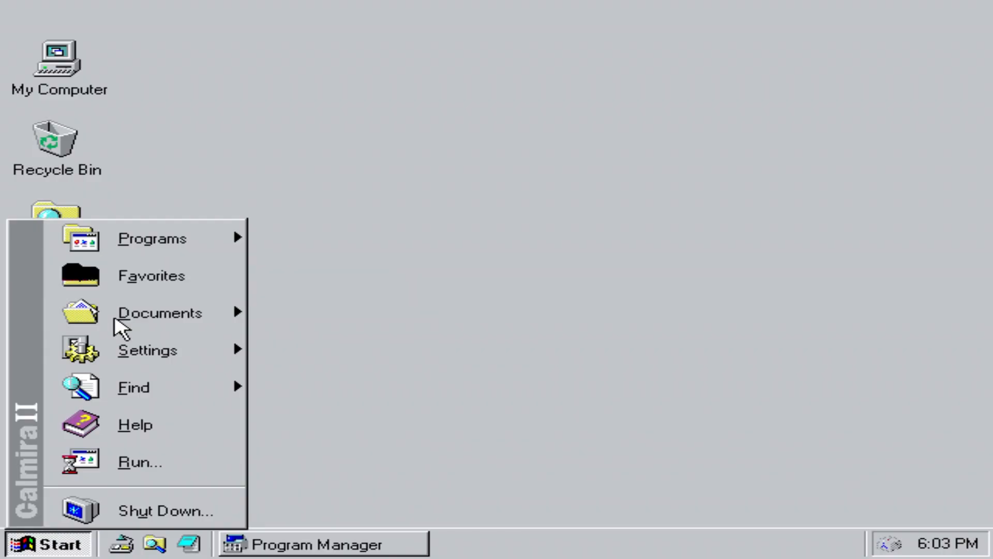
mouse_move(119, 326)
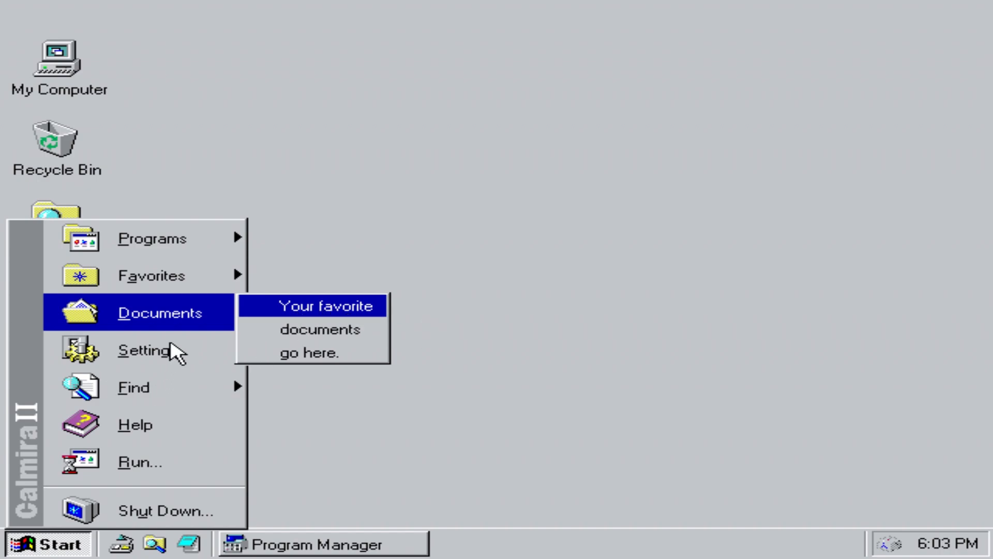
Step: Browse Settings > Control Panel in the Start menu, then open Find > Files or Folders
mouse_move(150, 346)
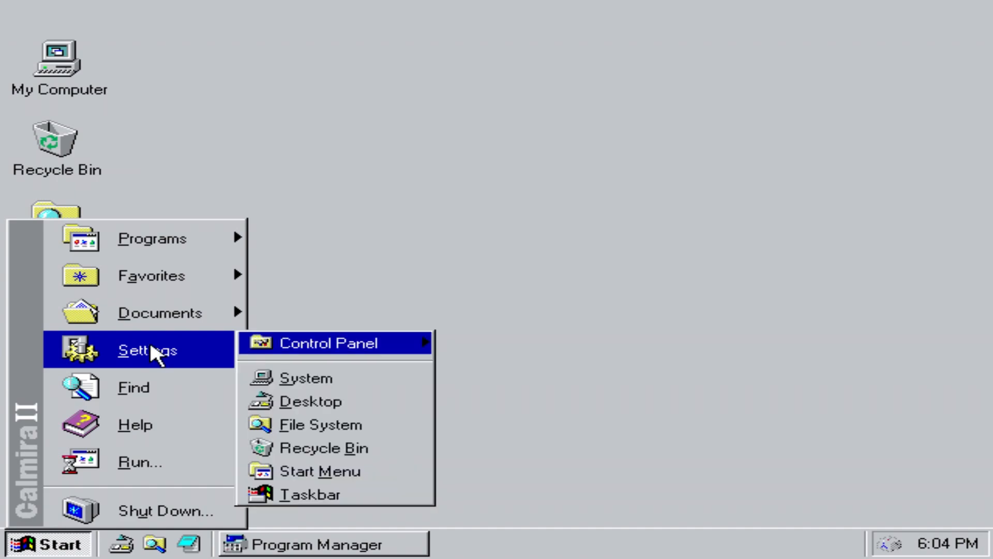
mouse_move(386, 352)
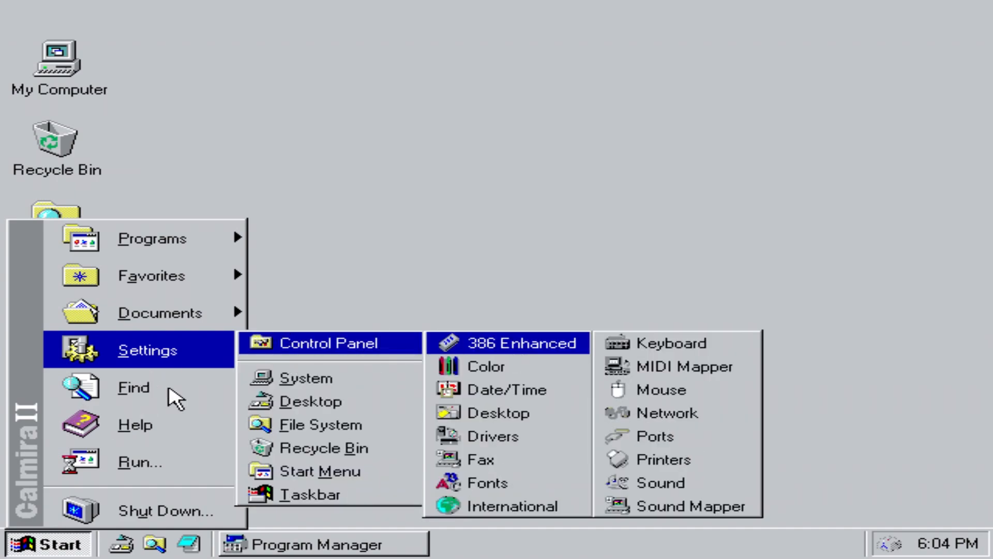
click(171, 389)
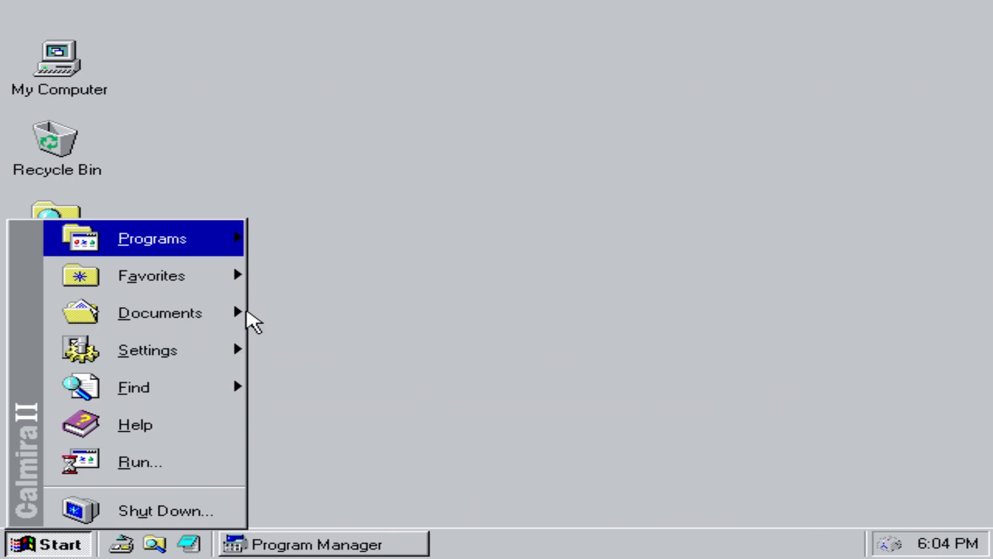
click(171, 389)
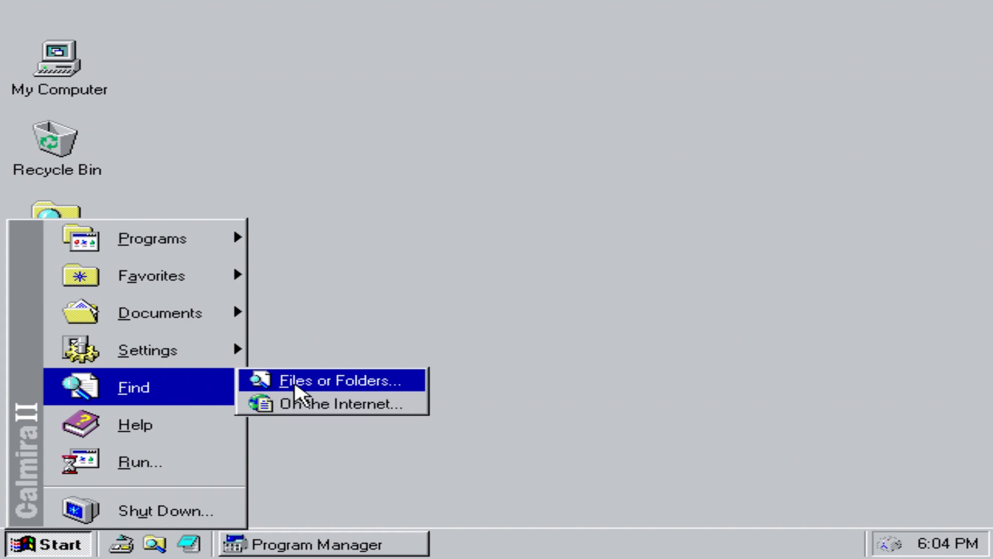
click(303, 386)
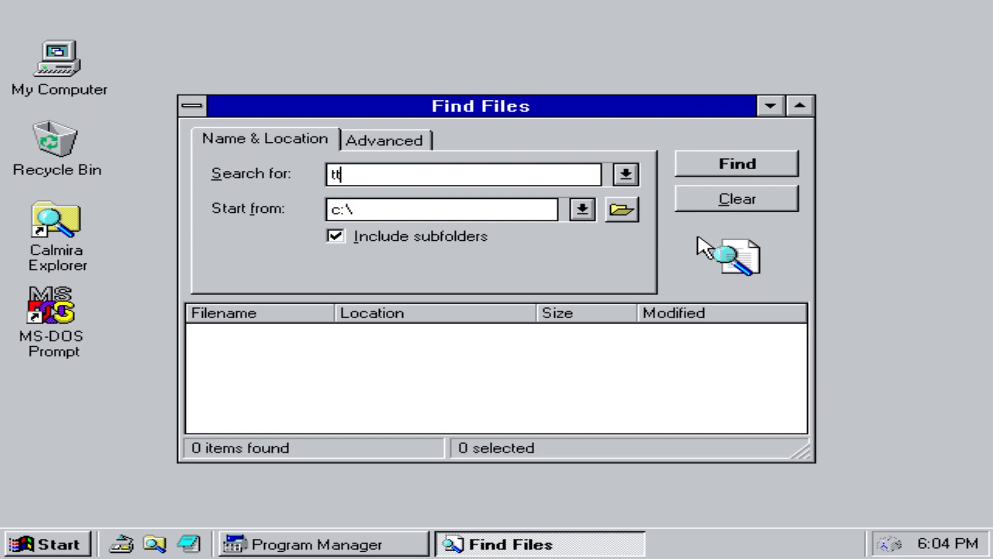
Step: Search drive C for tt.bmp in Find Files
key(Return)
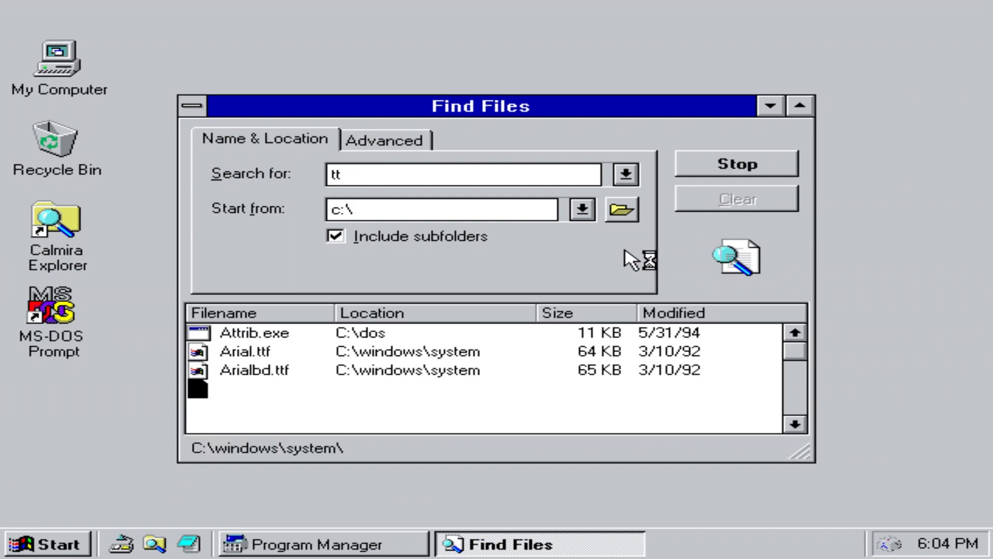
key(Tab)
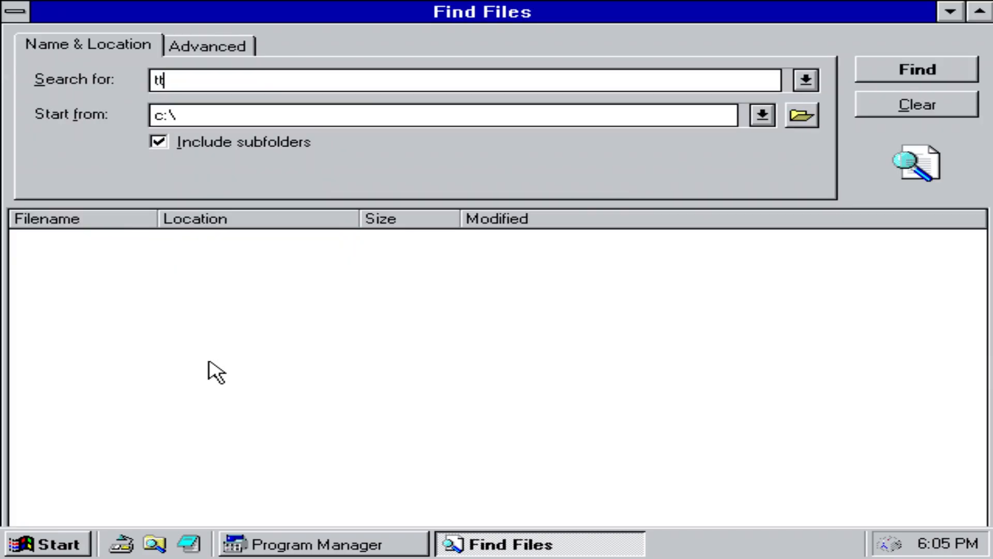
text(.bmp)
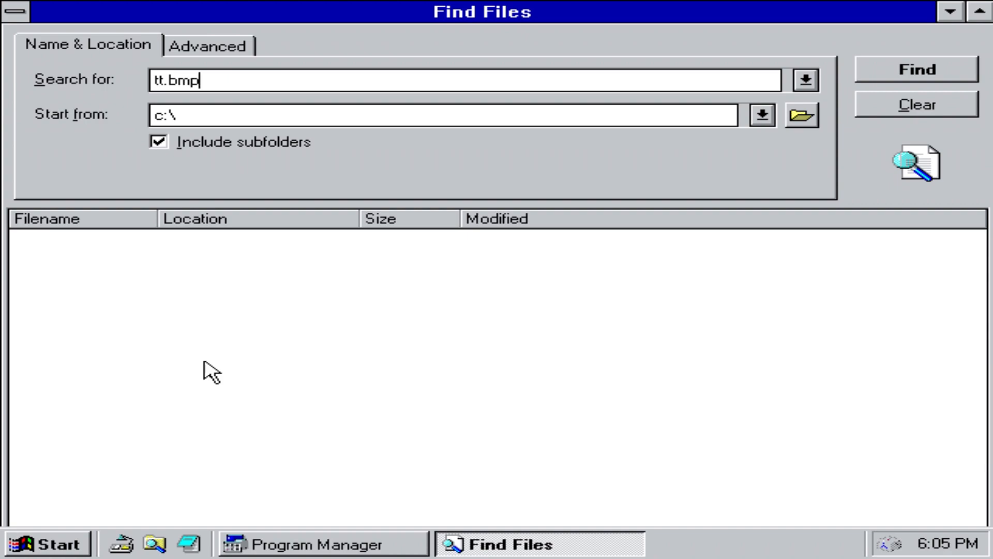
key(Return)
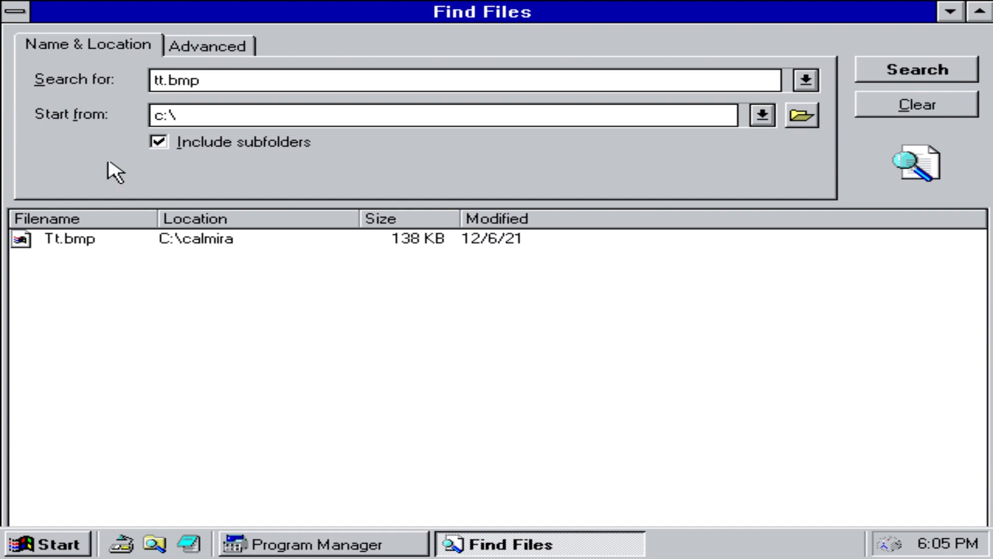
Step: Open Tt.bmp in Paintbrush, close it without saving, and clear the search results
click(77, 245)
key(Return)
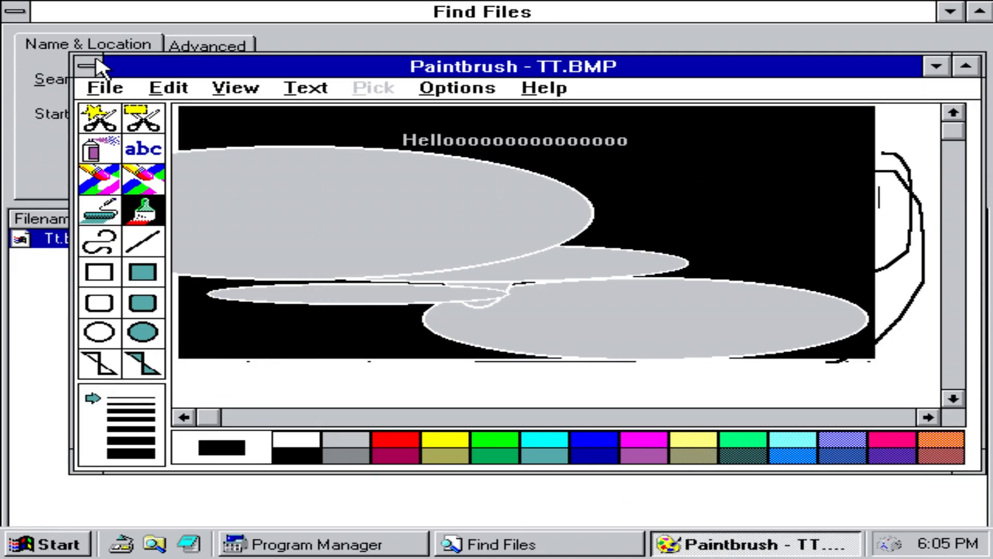
click(88, 67)
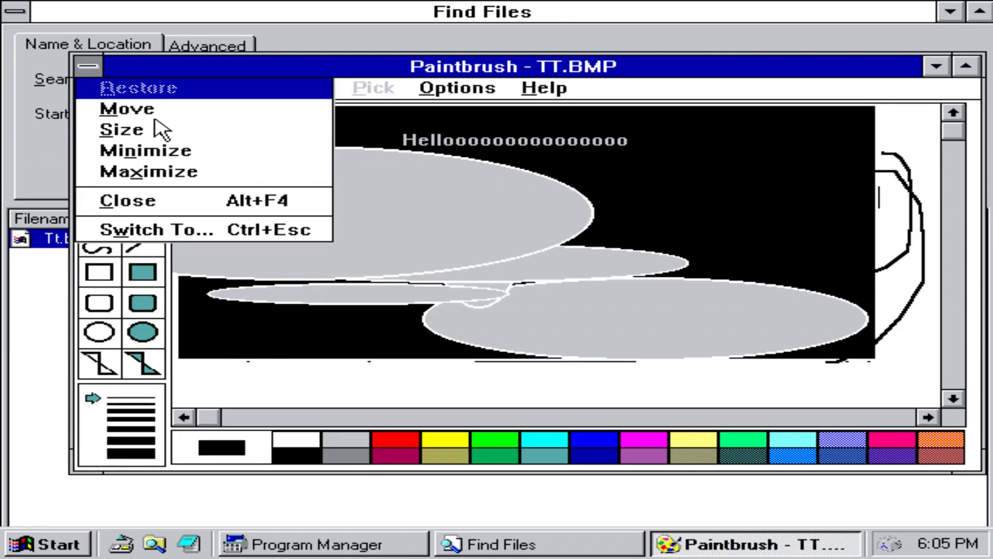
click(202, 200)
click(494, 343)
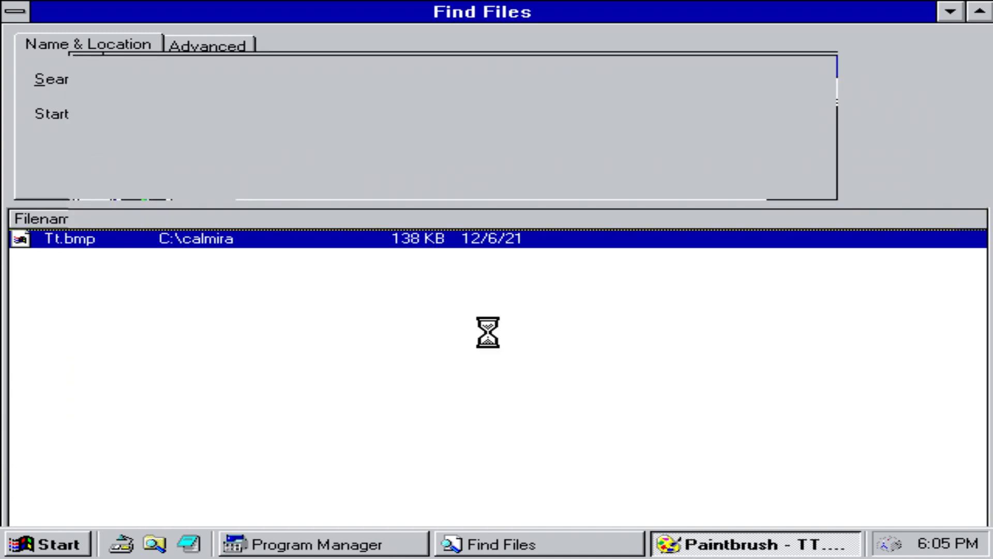
click(955, 111)
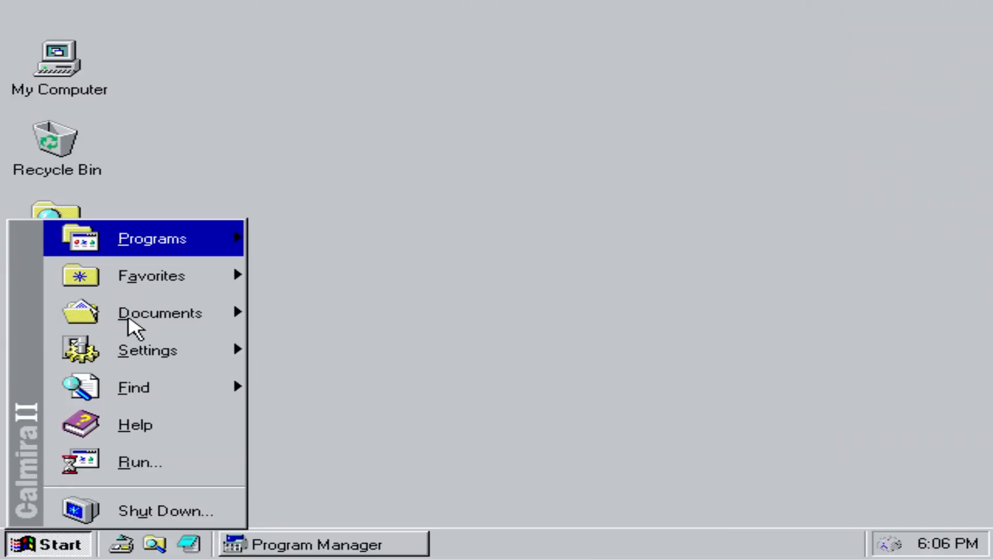
Step: Open Calmira Help contents, exit Help, then open Run Program from the Start menu
click(133, 425)
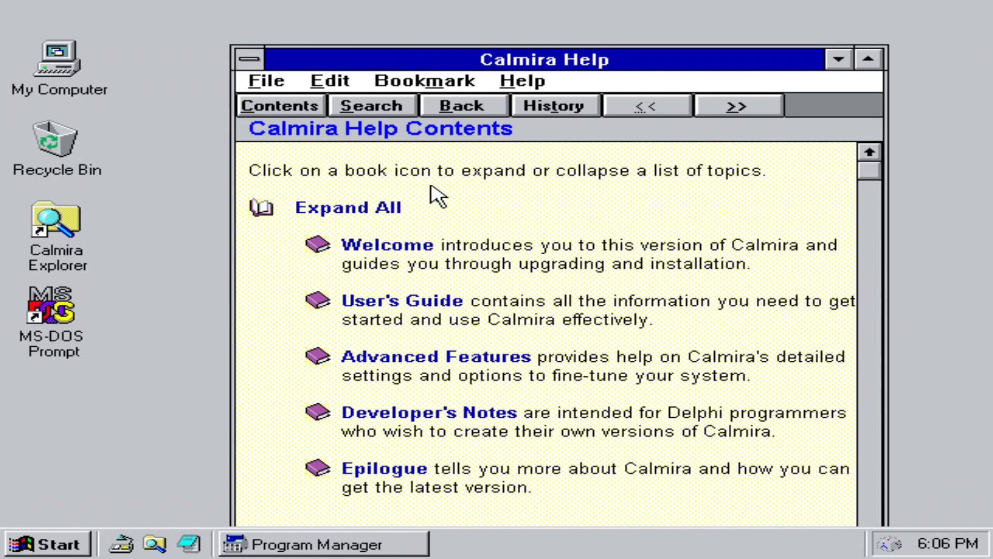
click(267, 81)
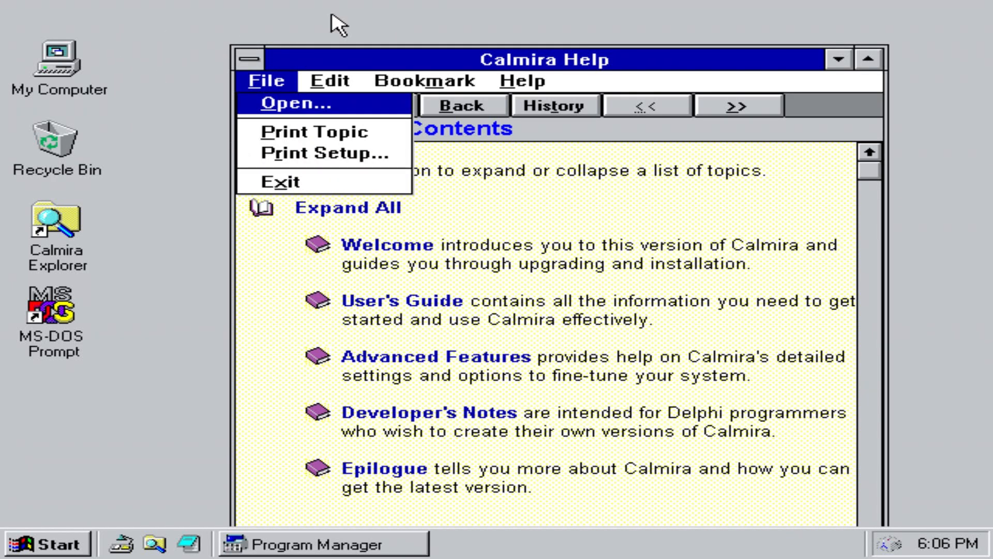
click(282, 181)
click(49, 544)
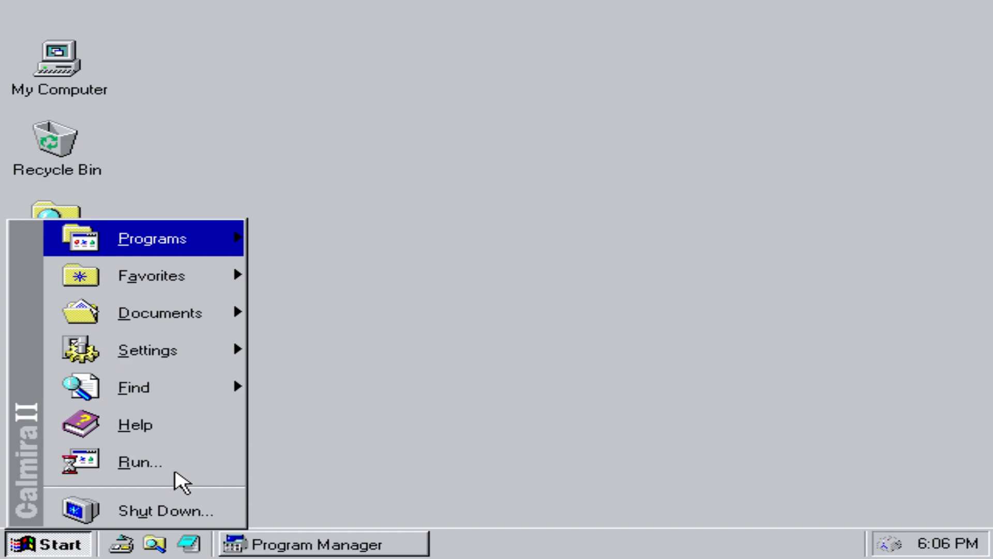
click(172, 470)
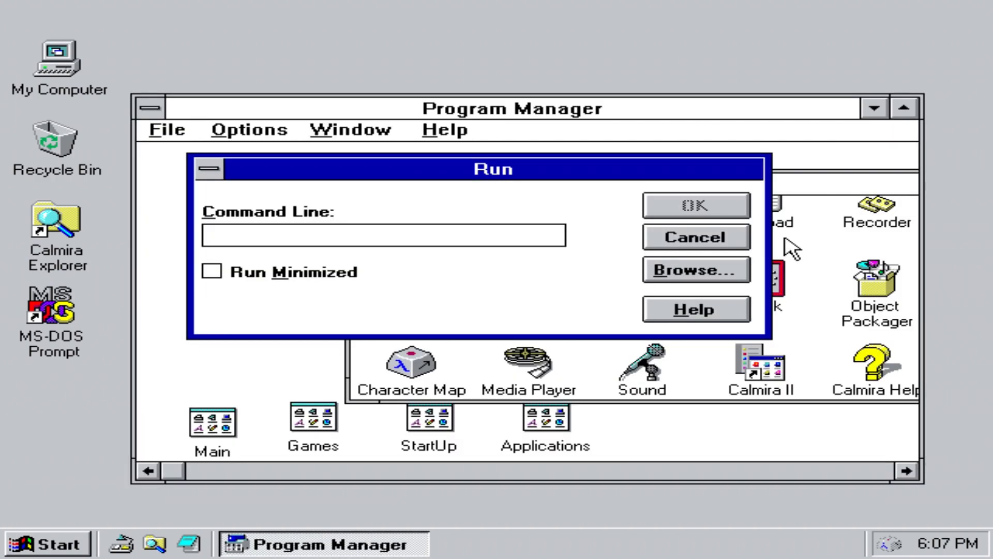
Step: Try running 'ex' from Program Manager's Run, dismiss the file-not-found error, and cancel
text(explorer)
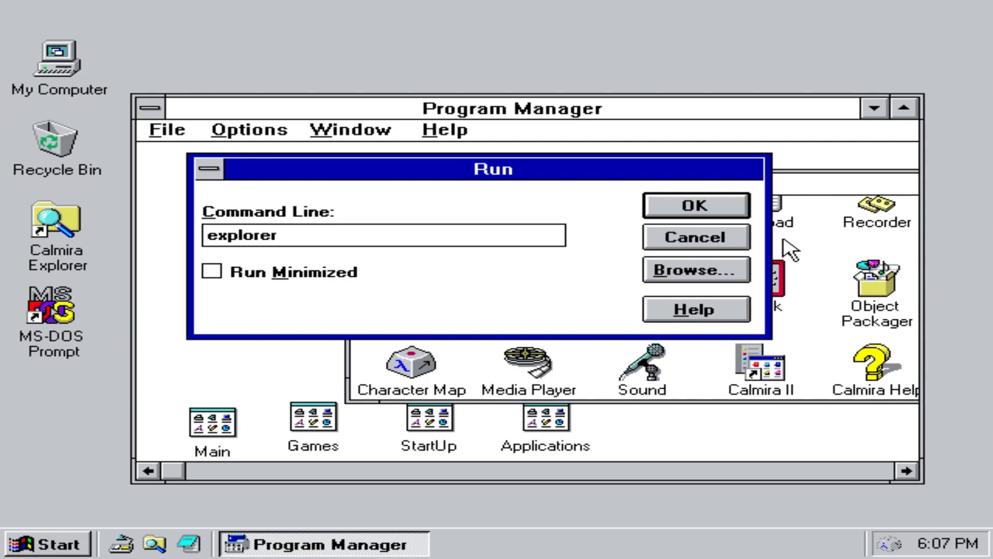
key(Return)
click(473, 345)
drag(710, 248, 784, 223)
key(Escape)
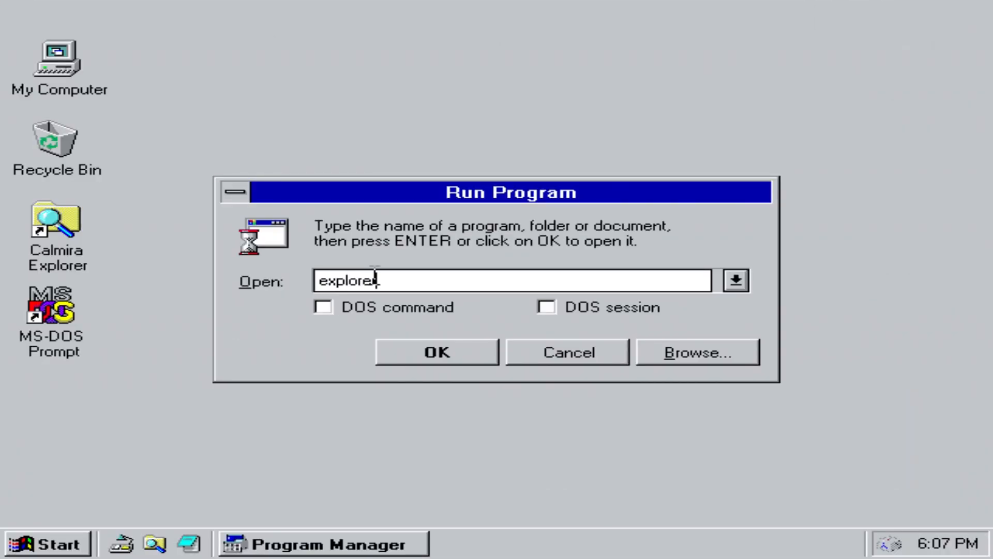
Step: Launch explorer from Calmira's Run Program on drive C, then close the Explorer window
key(Return)
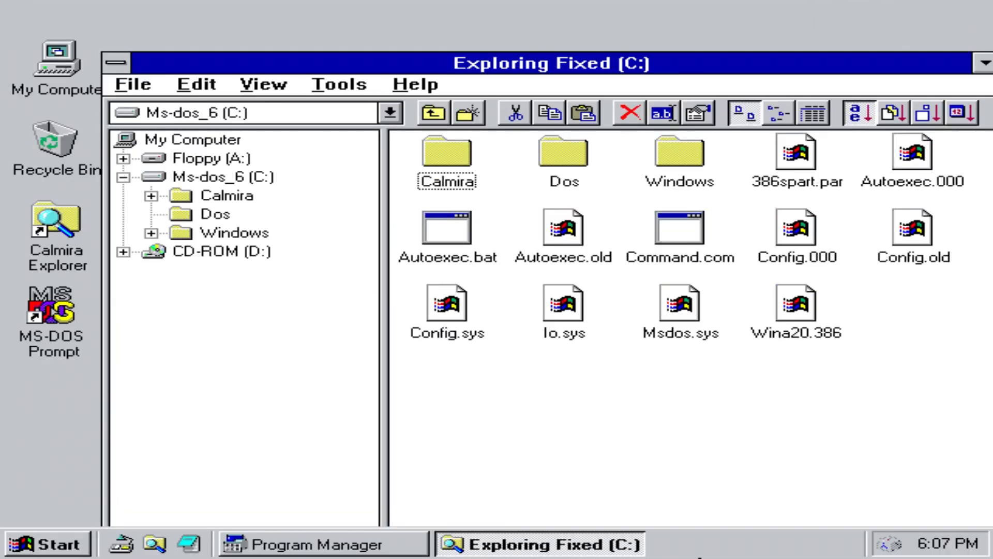
click(135, 84)
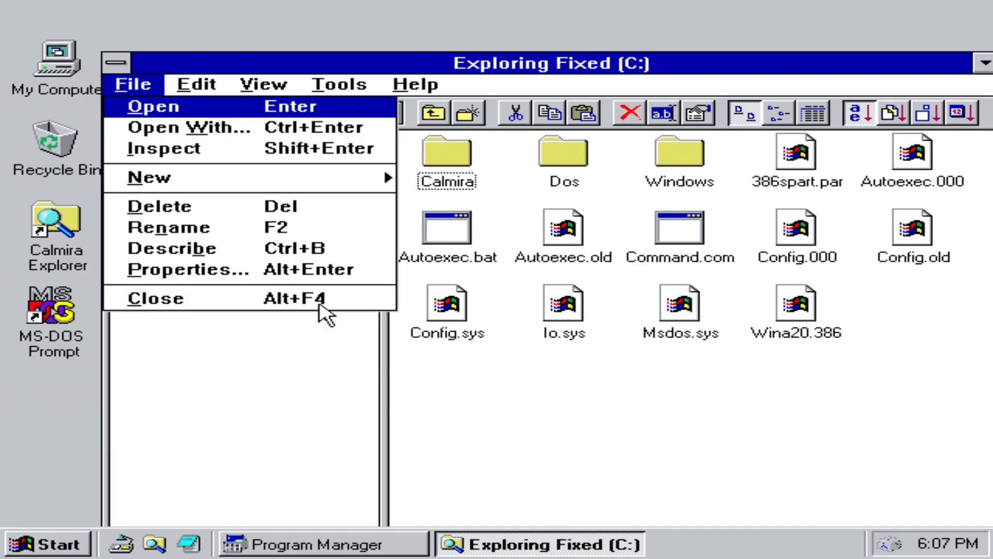
click(317, 303)
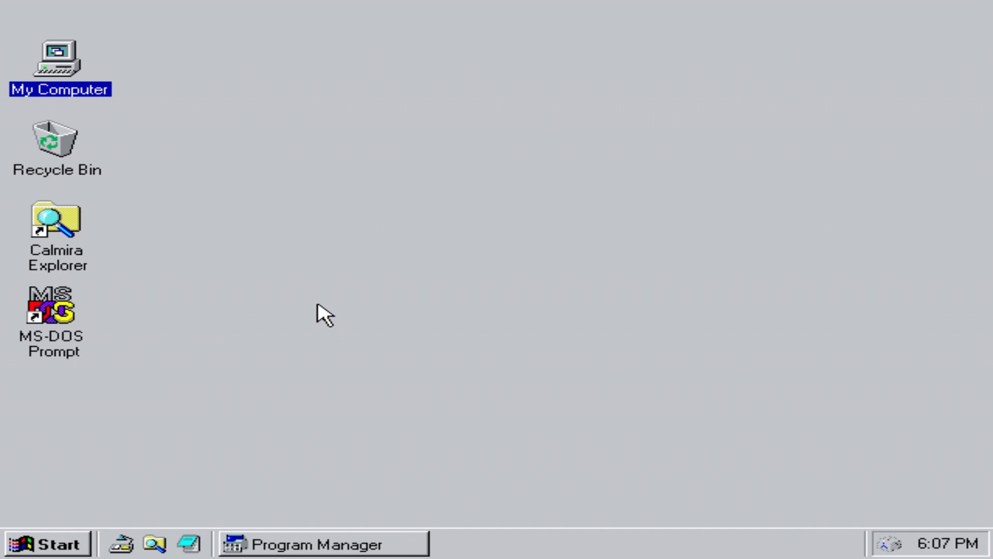
Step: Deselect the My Computer icon and open the Start menu
click(317, 304)
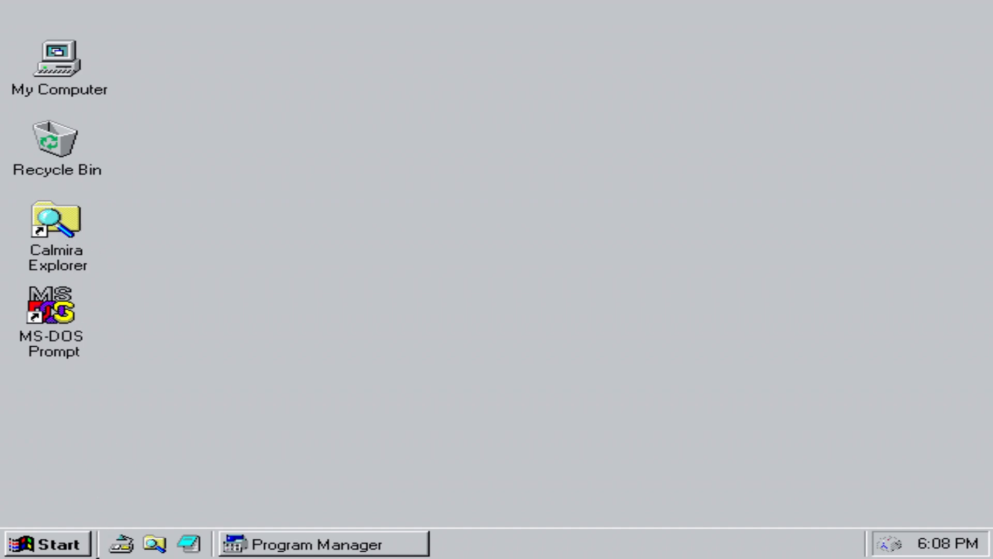
click(77, 547)
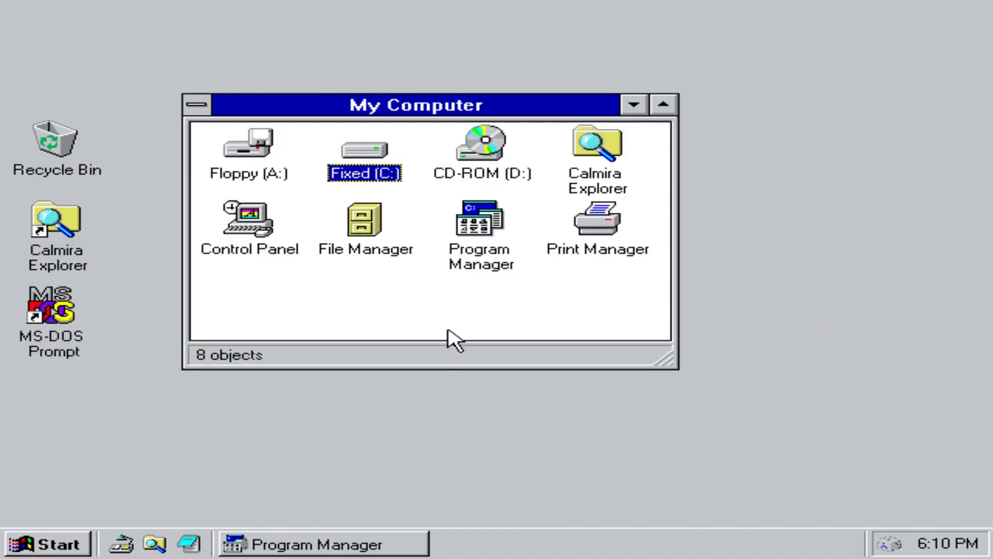
Step: Open My Computer, select File Manager, and drag the window lower and right
key(Down)
key(Right)
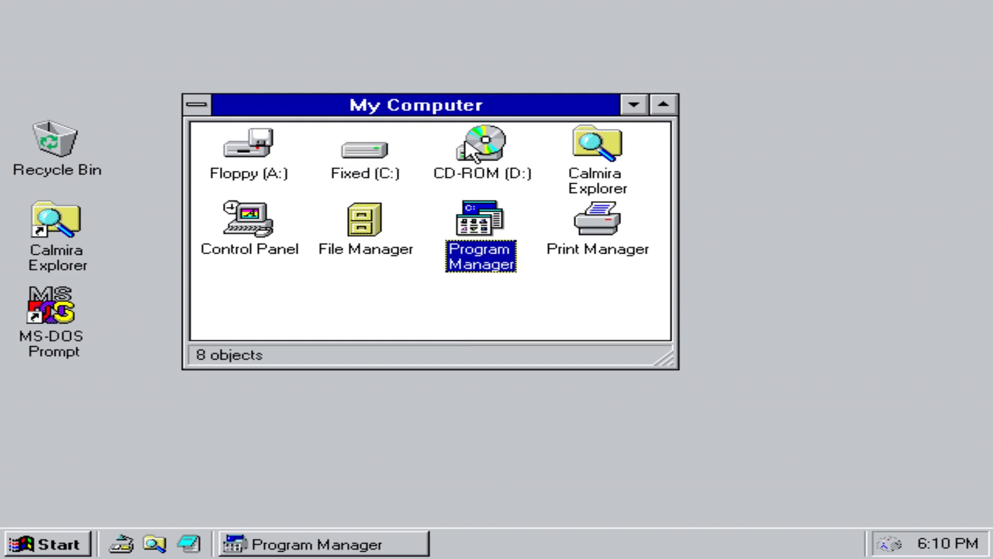
click(201, 103)
click(365, 228)
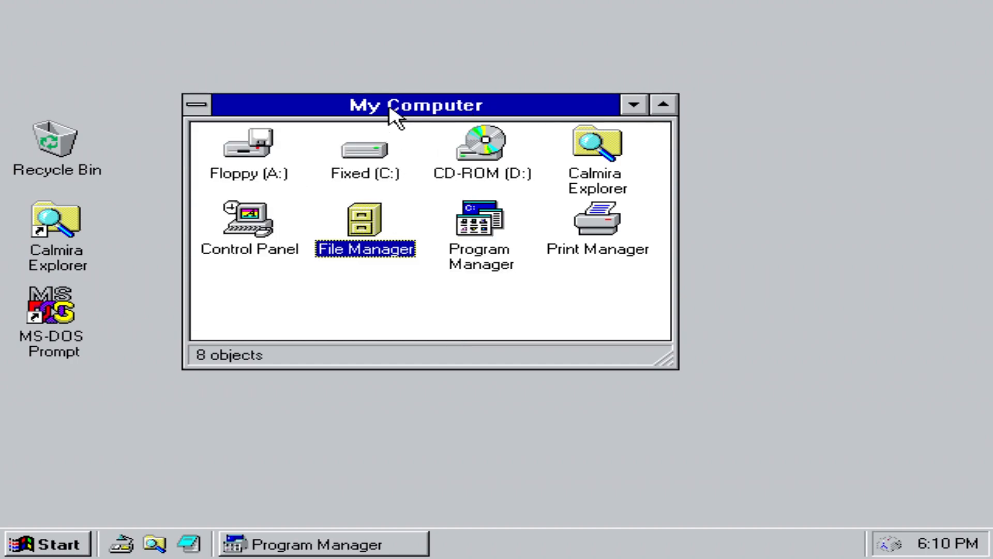
drag(396, 110, 489, 143)
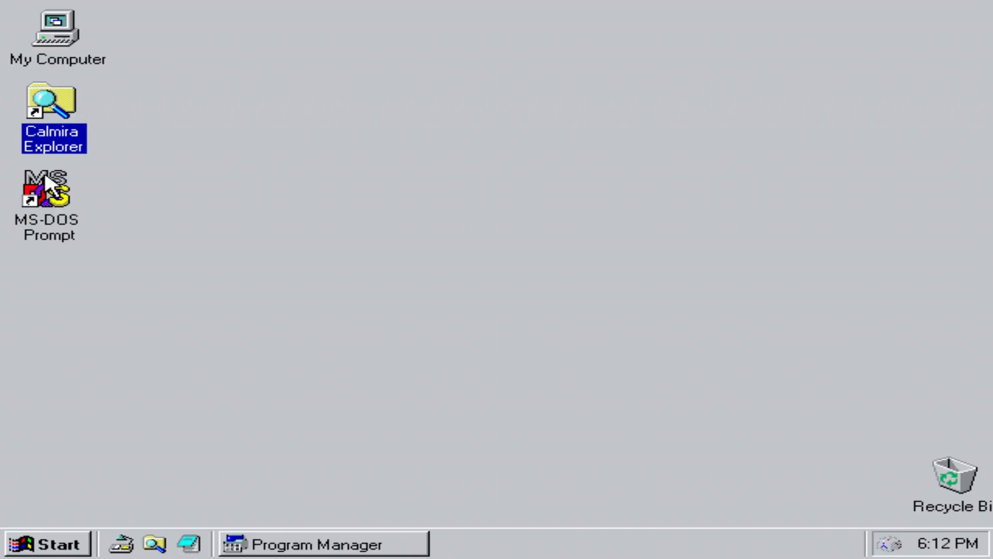
Step: Open MS-DOS Prompt from its icon and toggle between windowed and full screen
right_click(45, 186)
click(73, 80)
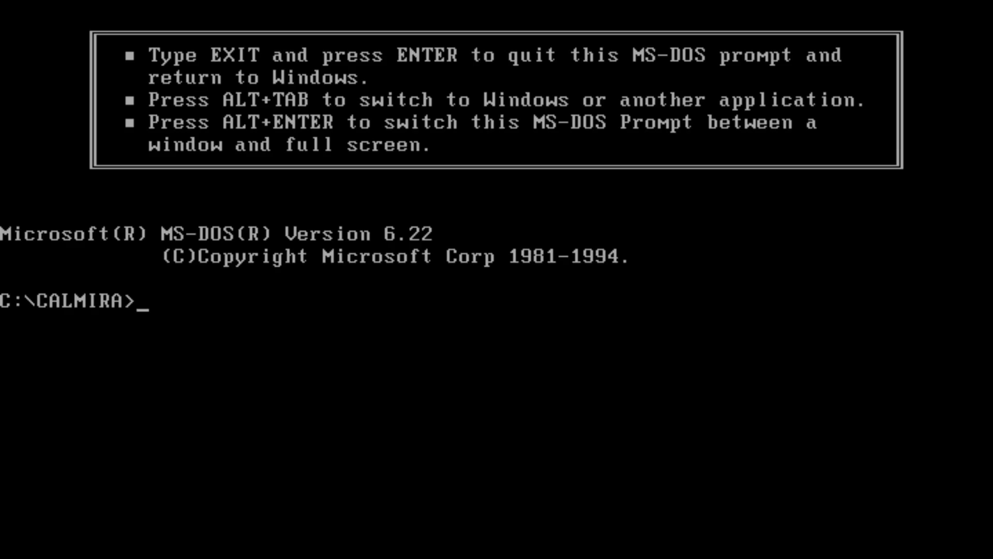
key(alt+Return)
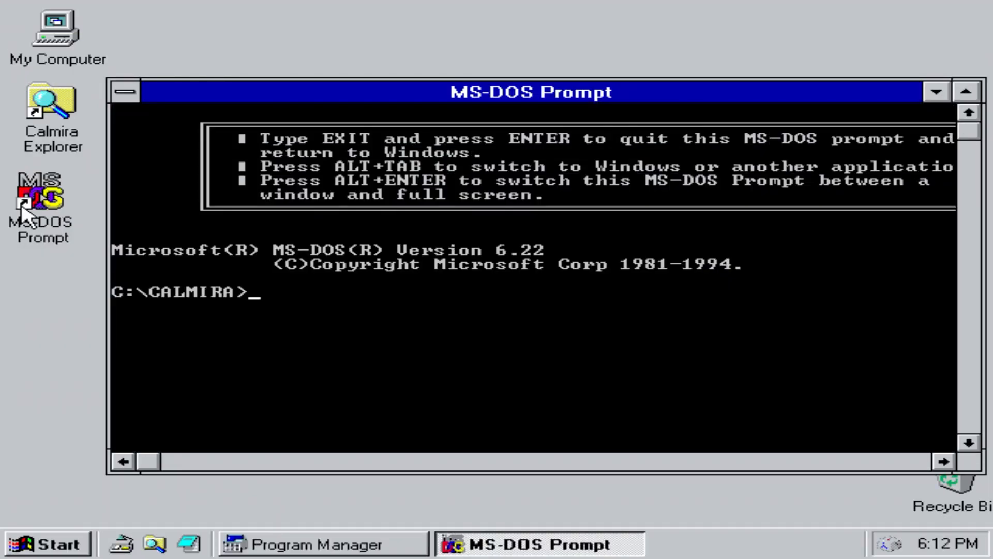
key(alt+Return)
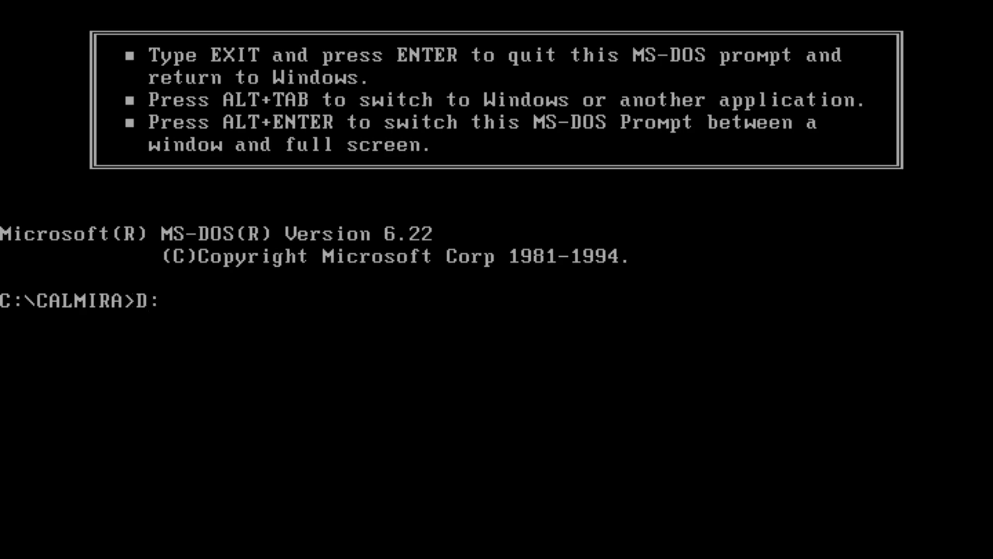
Step: List drive D with dir and try running setup
text(r)
key(Return)
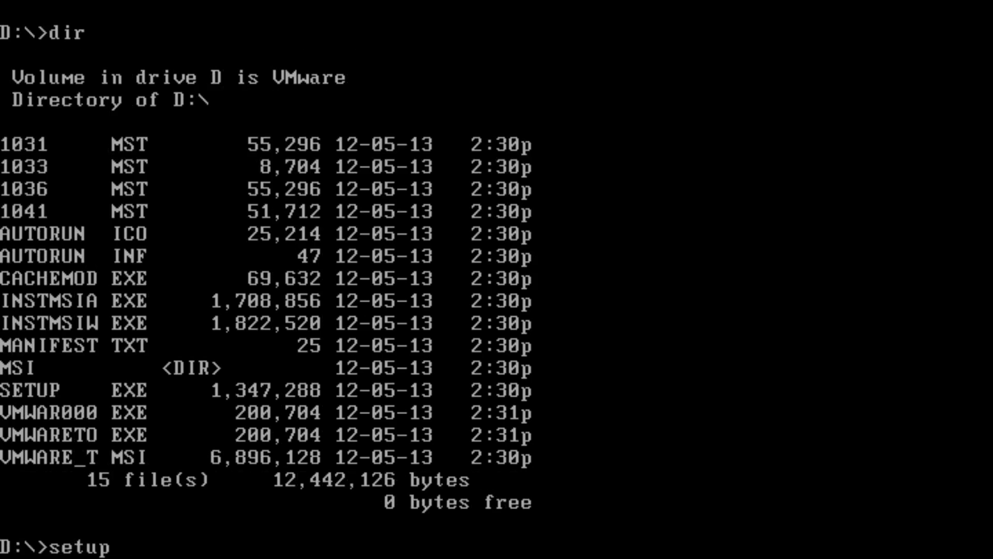
key(Return)
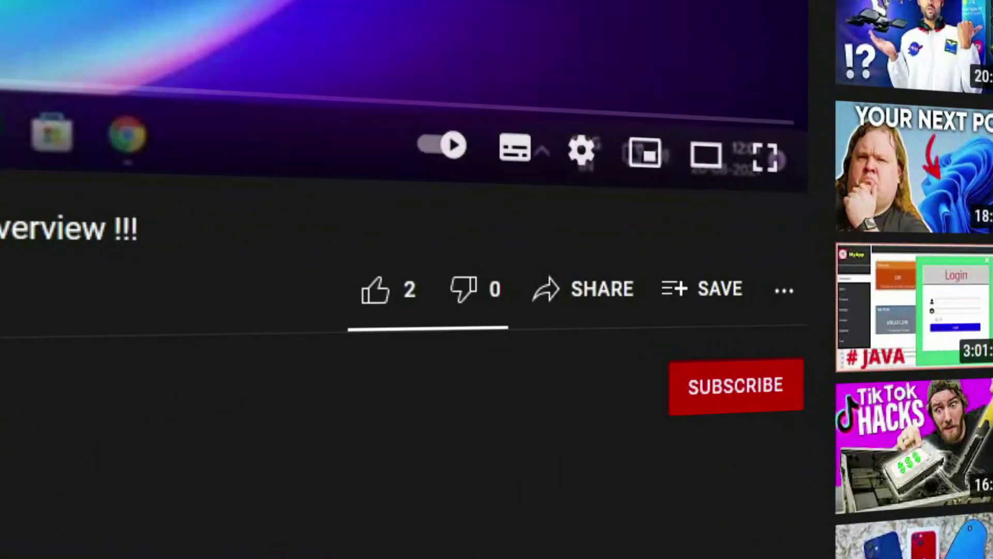
Step: Like the video, subscribe with All notifications, and comment 'Luv Ur Vids'
click(398, 308)
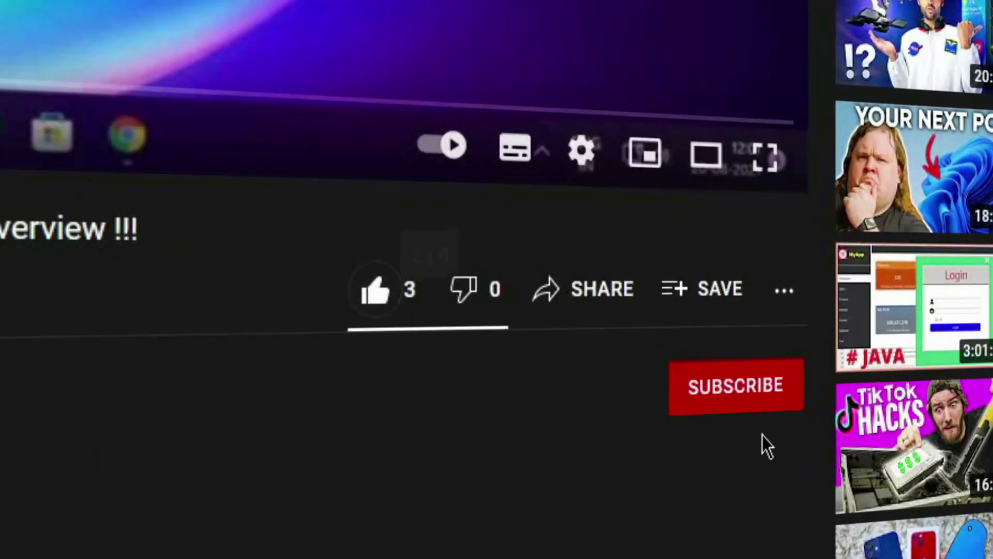
click(740, 395)
click(783, 394)
click(811, 443)
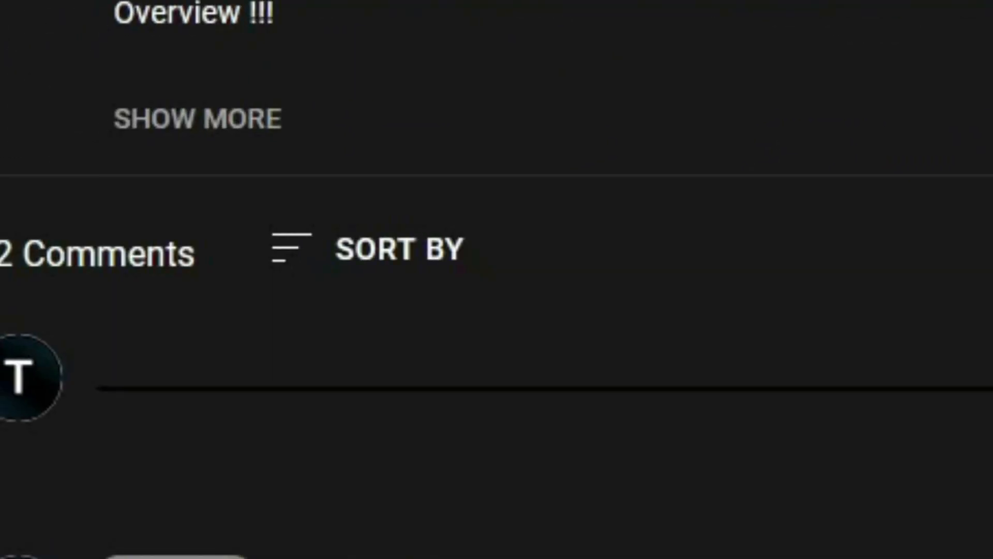
text(Luv Ur Vids)
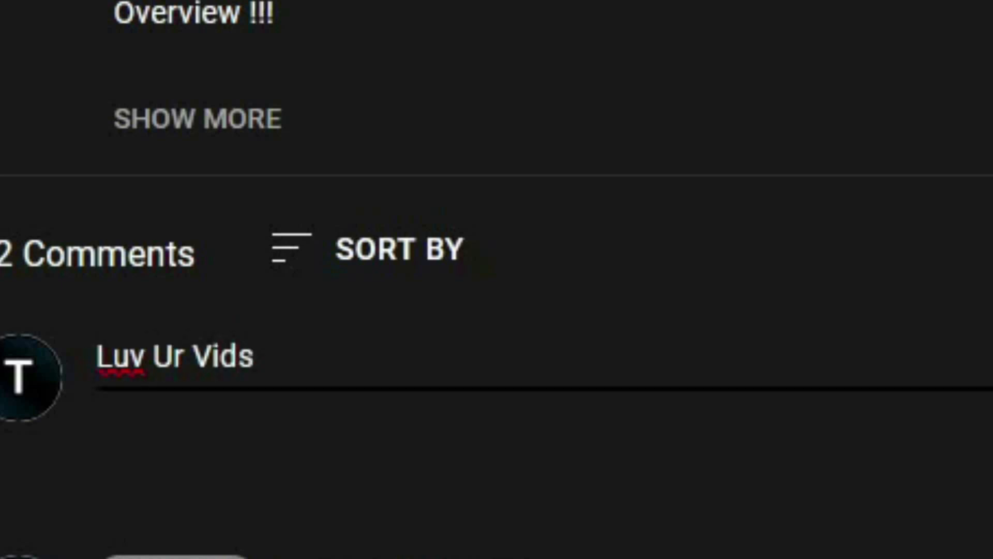